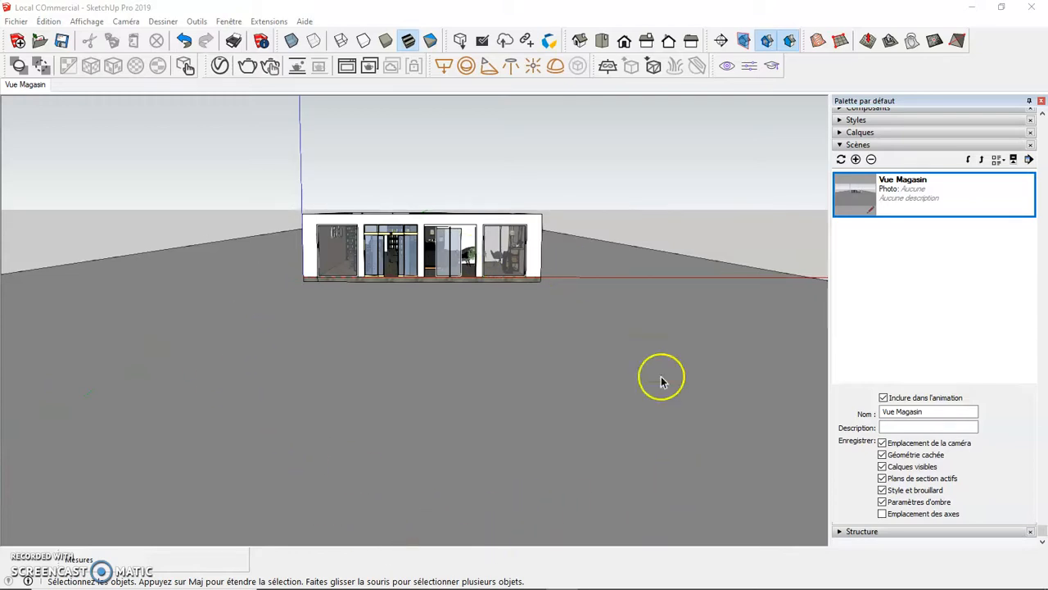
# - Hide the section cuts, section fill, axes and guides in the model view
pyautogui.click(552, 347)
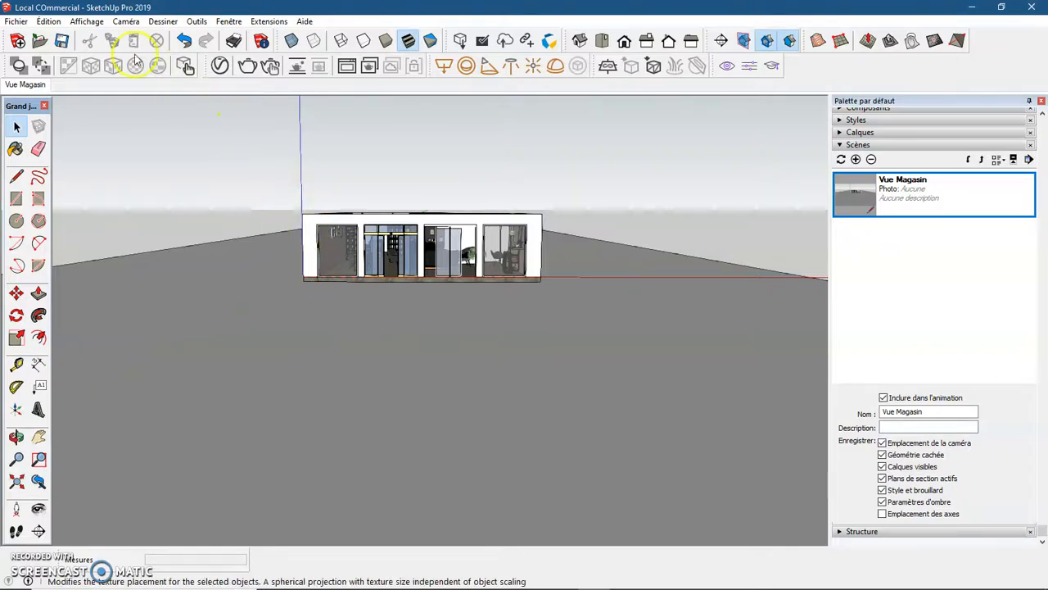
pyautogui.click(87, 21)
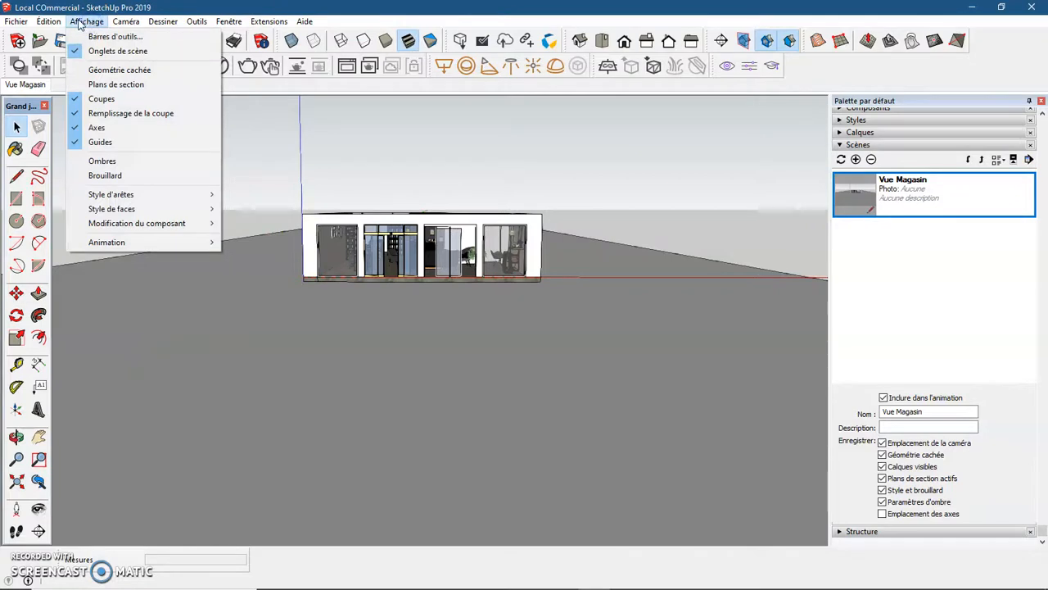
pyautogui.click(77, 99)
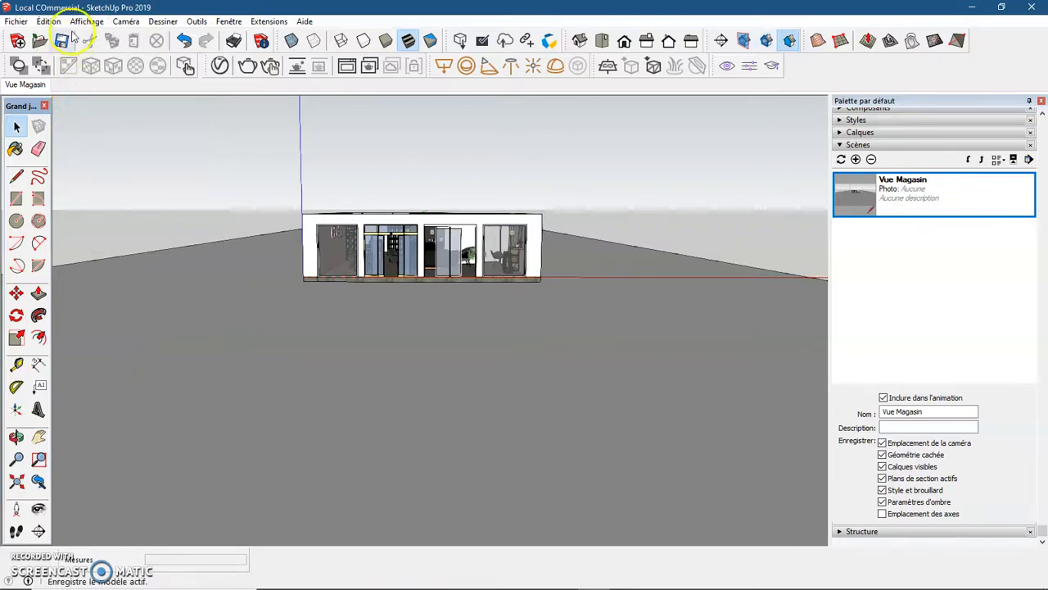
pyautogui.click(86, 21)
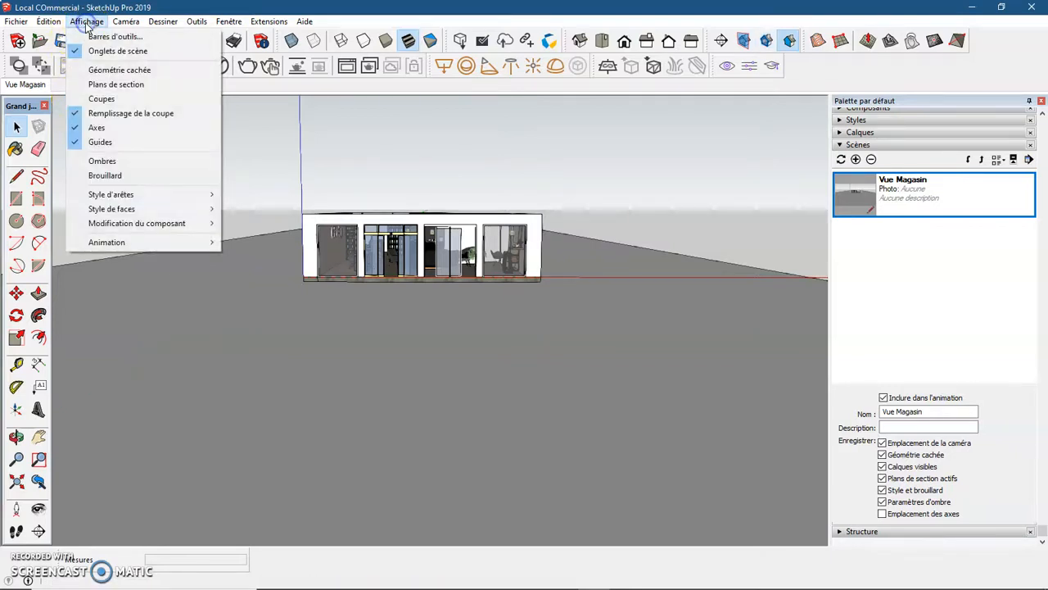
pyautogui.click(76, 113)
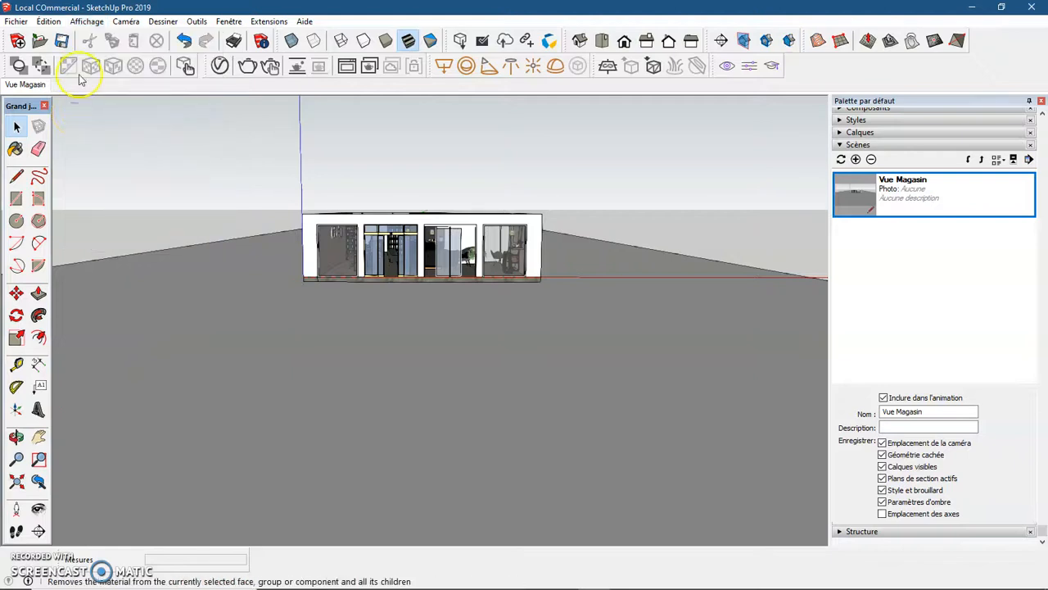
pyautogui.click(86, 21)
pyautogui.click(77, 128)
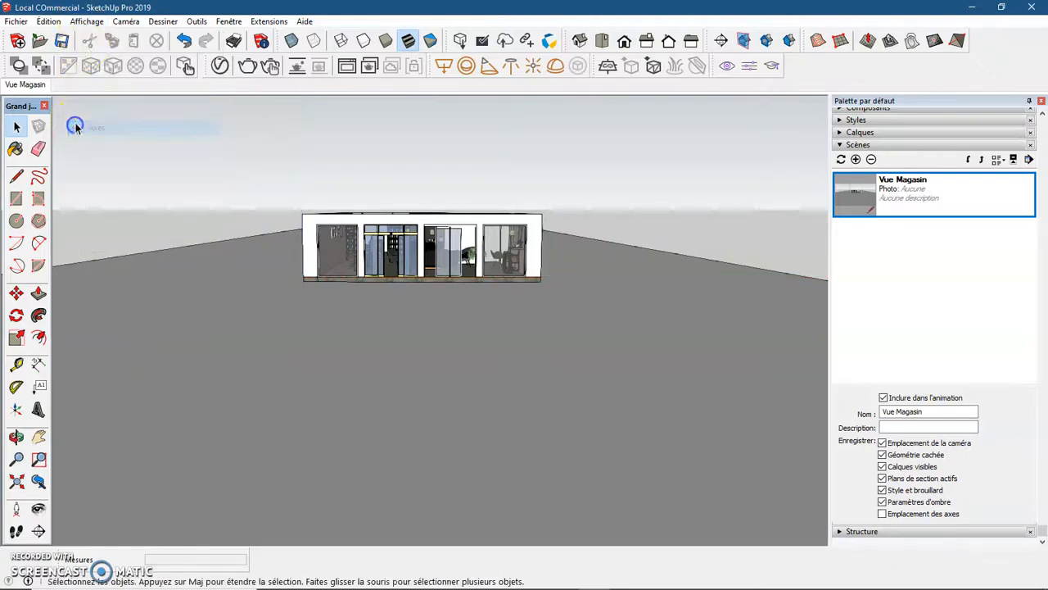
pyautogui.click(86, 21)
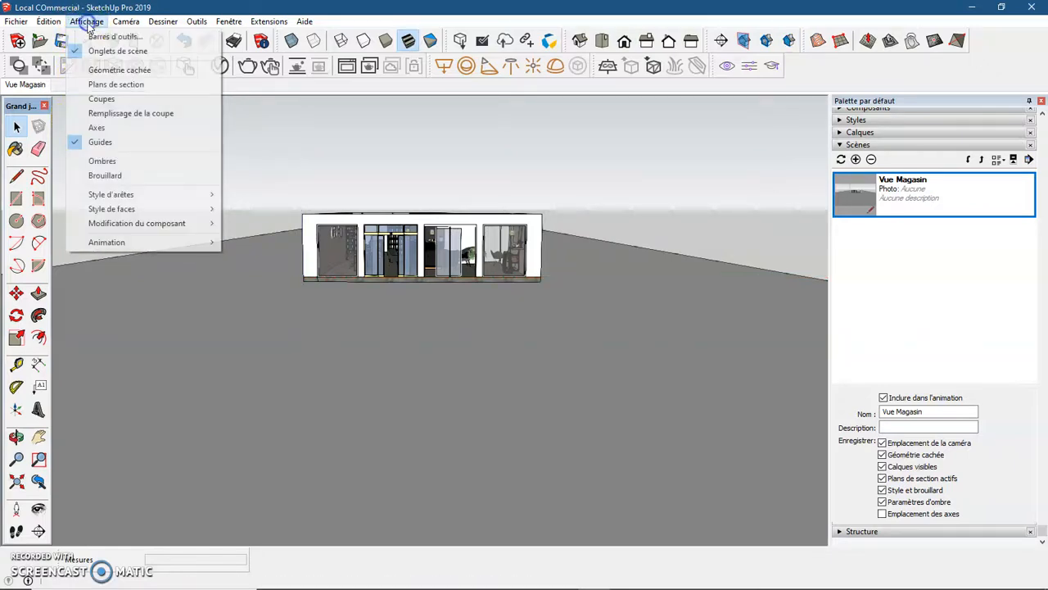
pyautogui.click(77, 143)
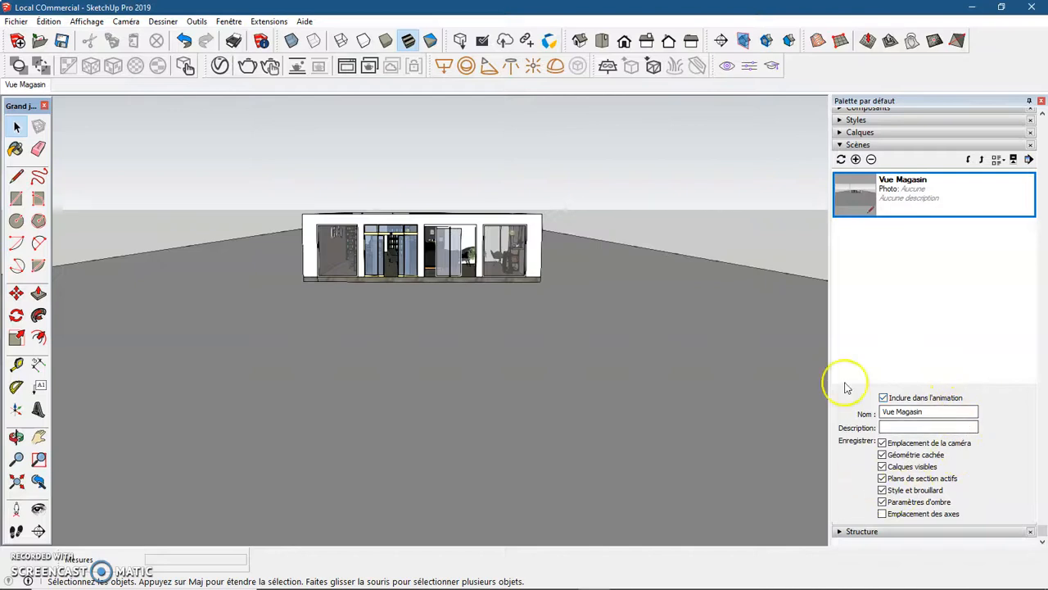
# - Update the Vue Magasin scene with its checked properties, saving the style changes as a new style
pyautogui.click(841, 159)
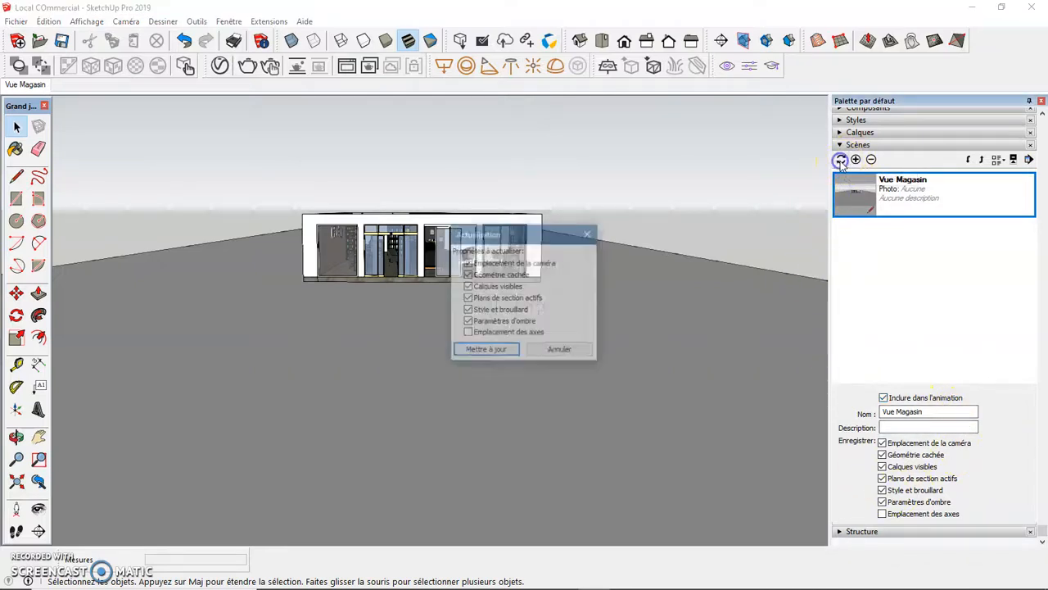
pyautogui.click(516, 358)
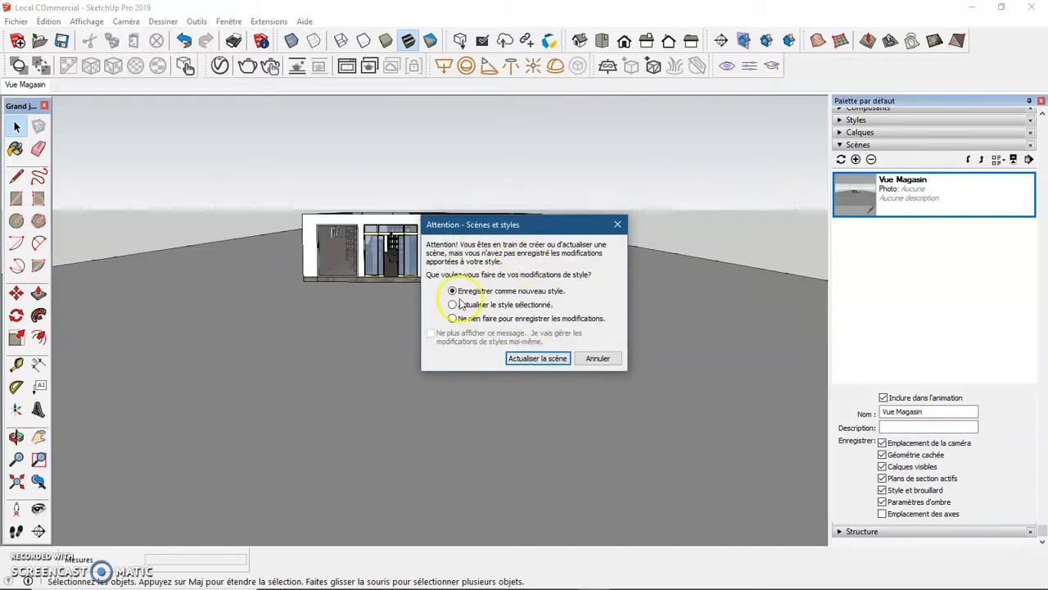
pyautogui.click(549, 363)
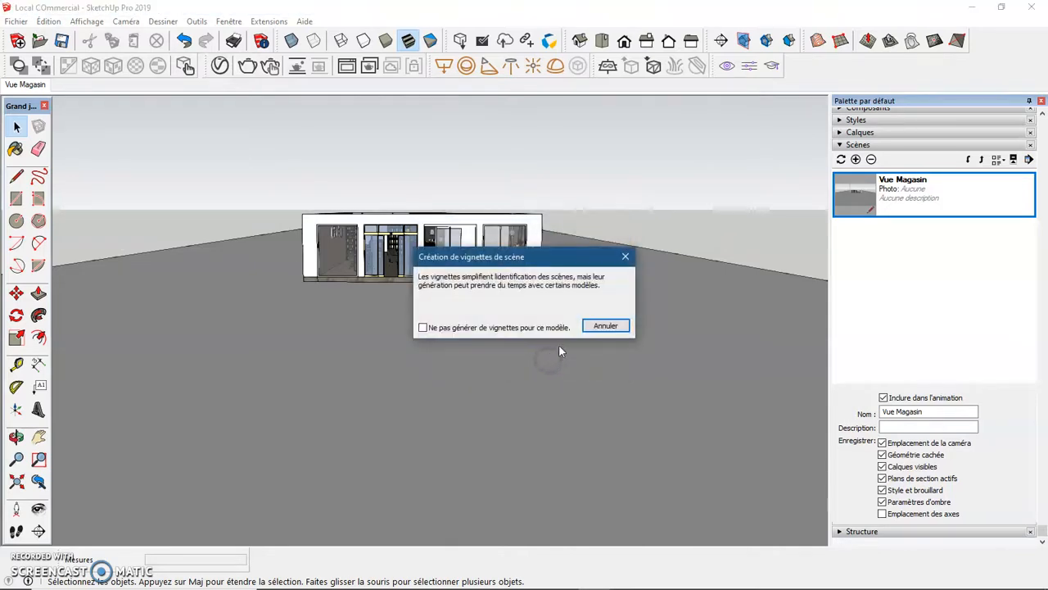
pyautogui.click(603, 326)
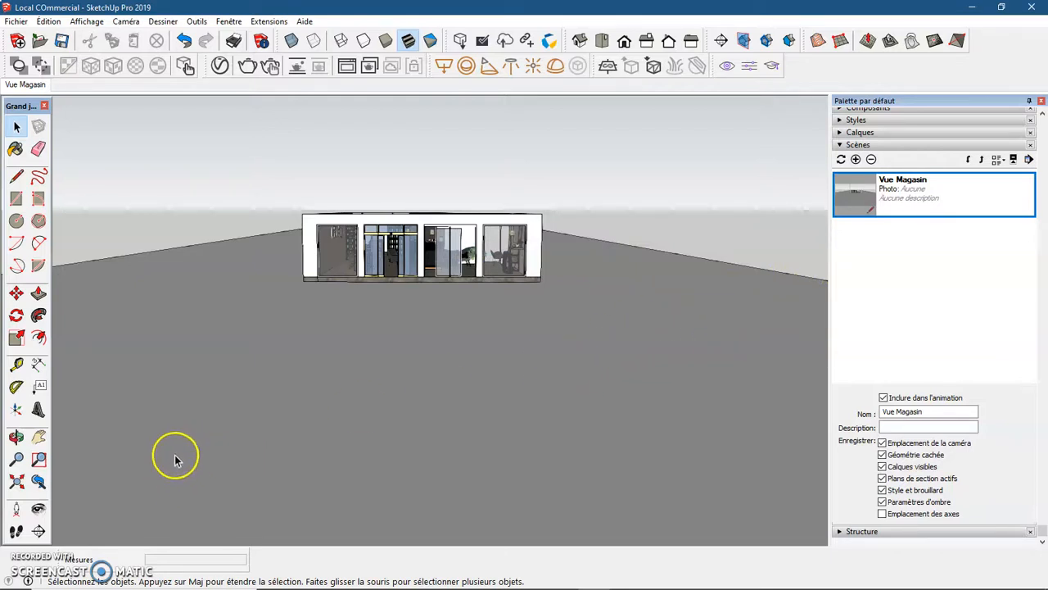
# - Position the camera on the ground facing the shop front and set the eye height to 150 cm
pyautogui.click(17, 510)
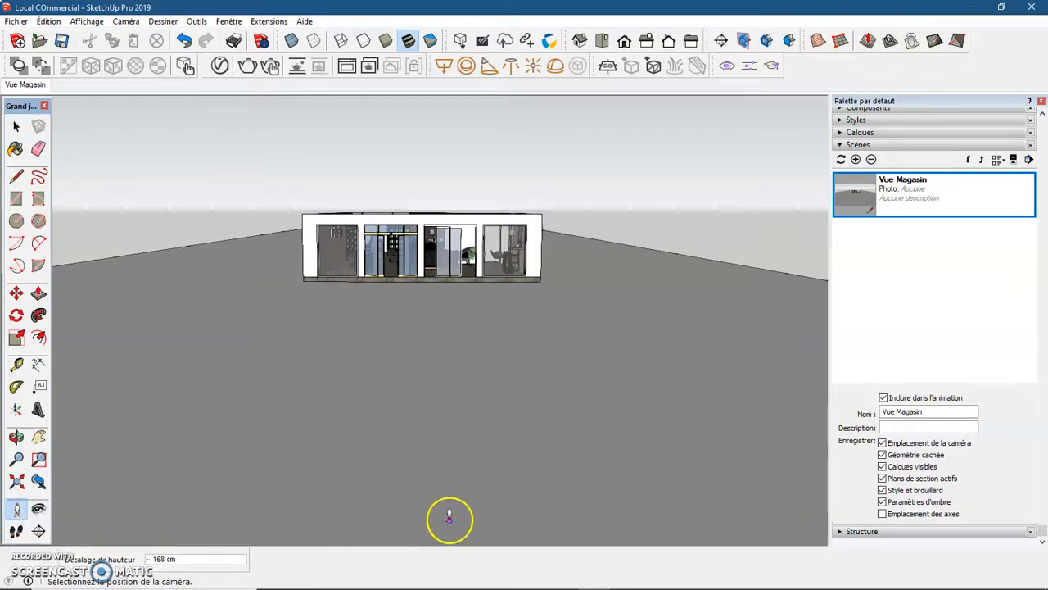
pyautogui.click(396, 501)
pyautogui.click(394, 457)
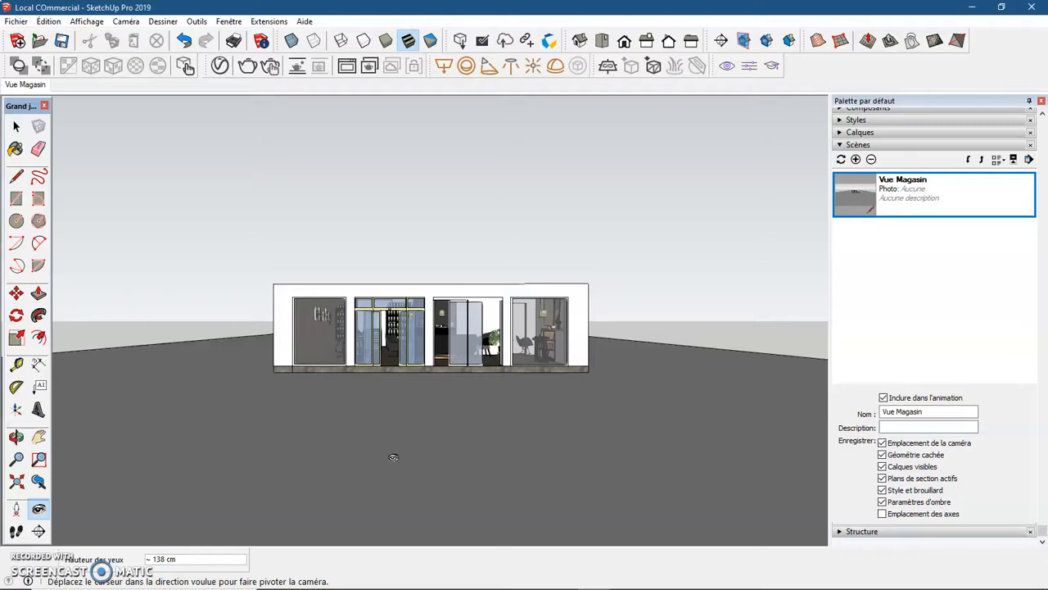
pyautogui.click(405, 389)
pyautogui.write('150')
pyautogui.press('Return')
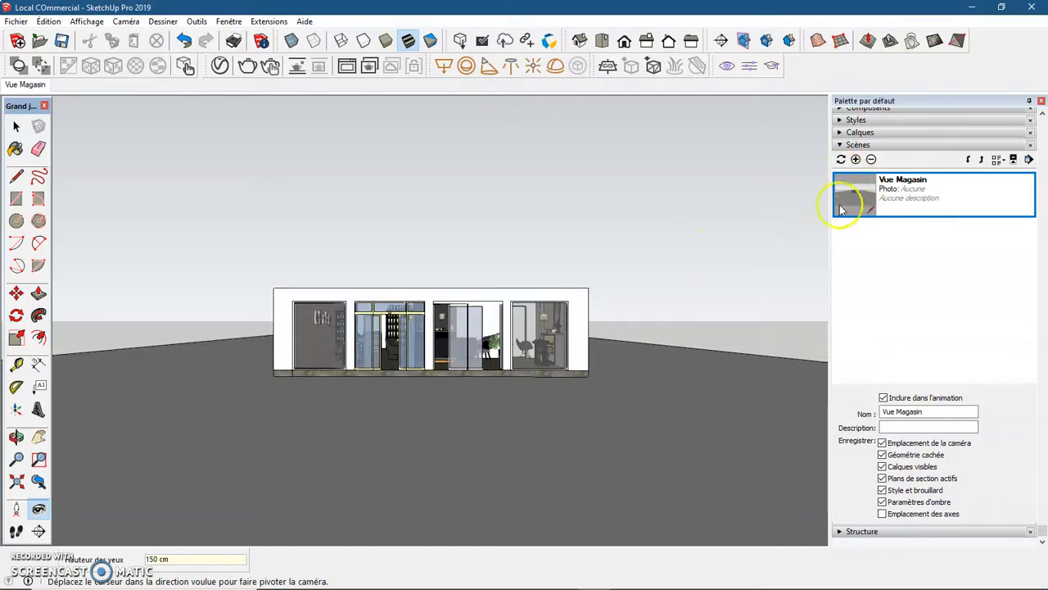
# - Update the Vue Magasin scene with the new frontal camera position
pyautogui.click(841, 160)
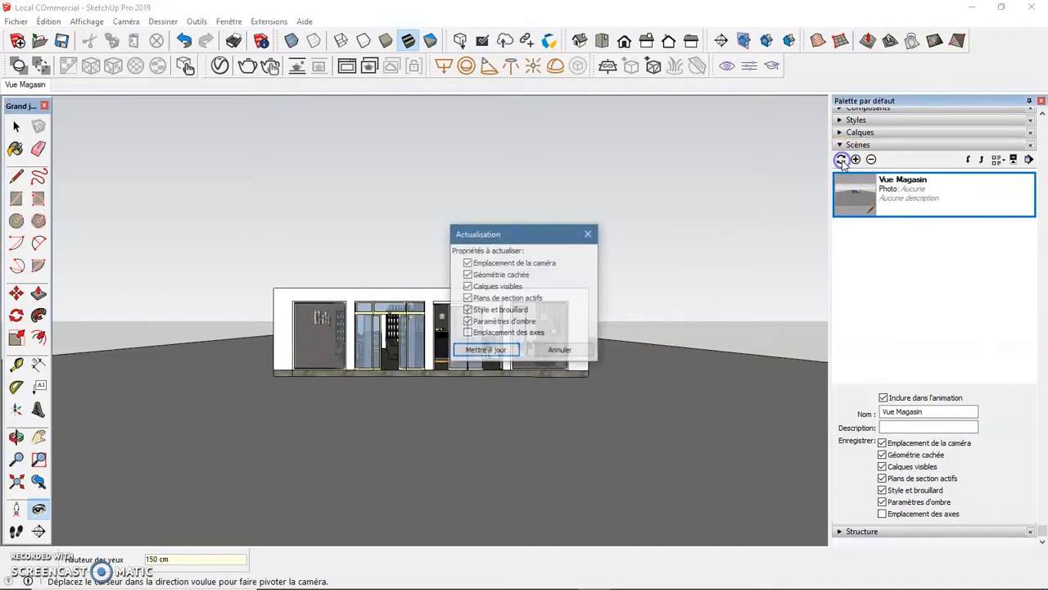
pyautogui.click(504, 350)
pyautogui.click(604, 322)
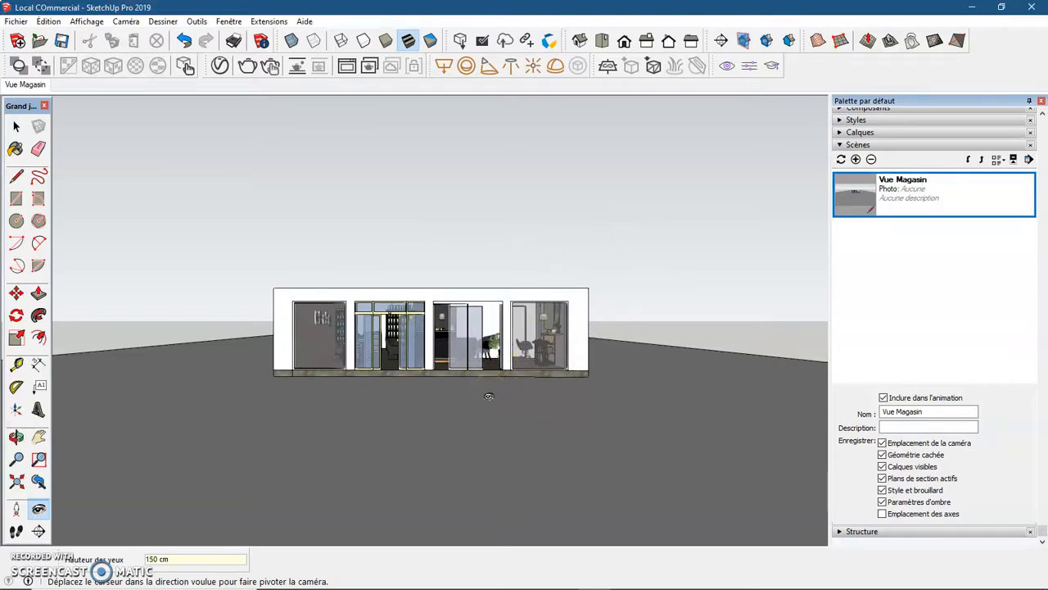
# - Walk through the glass entrance into the coffee shop and add a scene showing the interior with the tables and counter
pyautogui.click(16, 533)
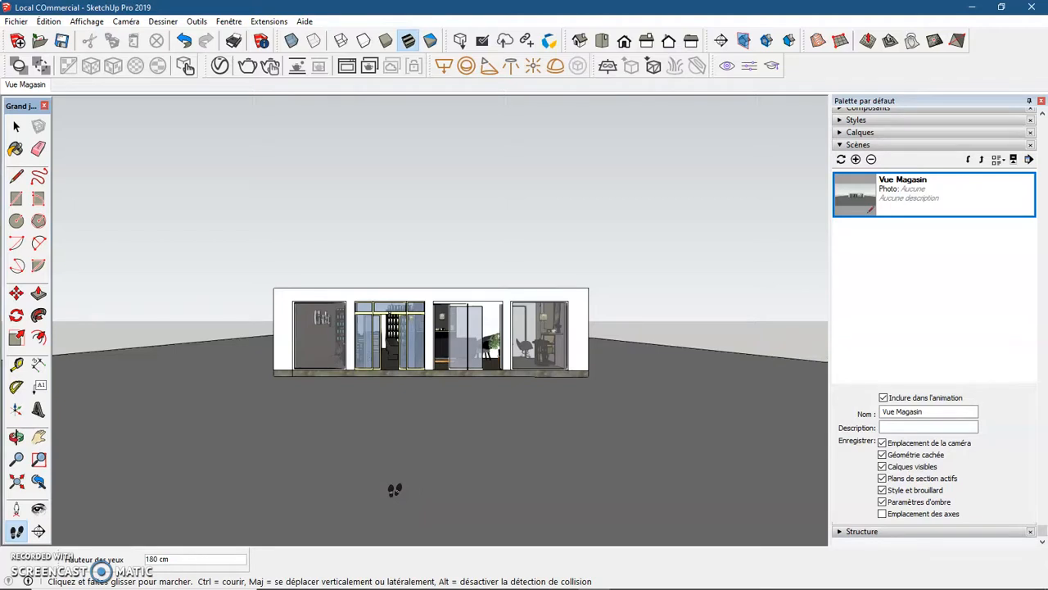
pyautogui.moveTo(394, 490); pyautogui.dragTo(374, 449)
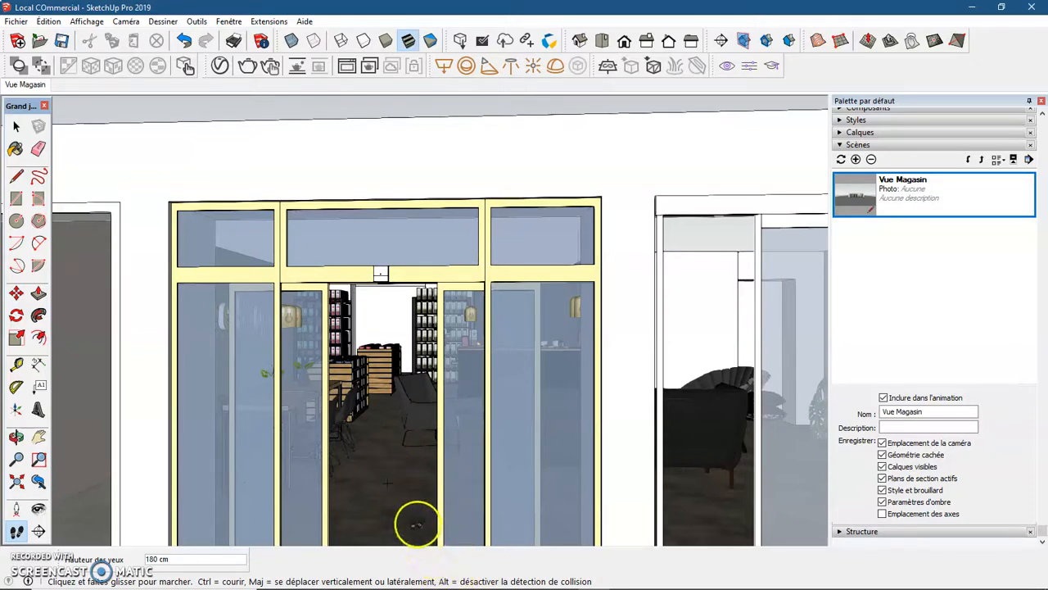
pyautogui.moveTo(382, 488); pyautogui.dragTo(383, 473)
pyautogui.moveTo(381, 469); pyautogui.dragTo(370, 465)
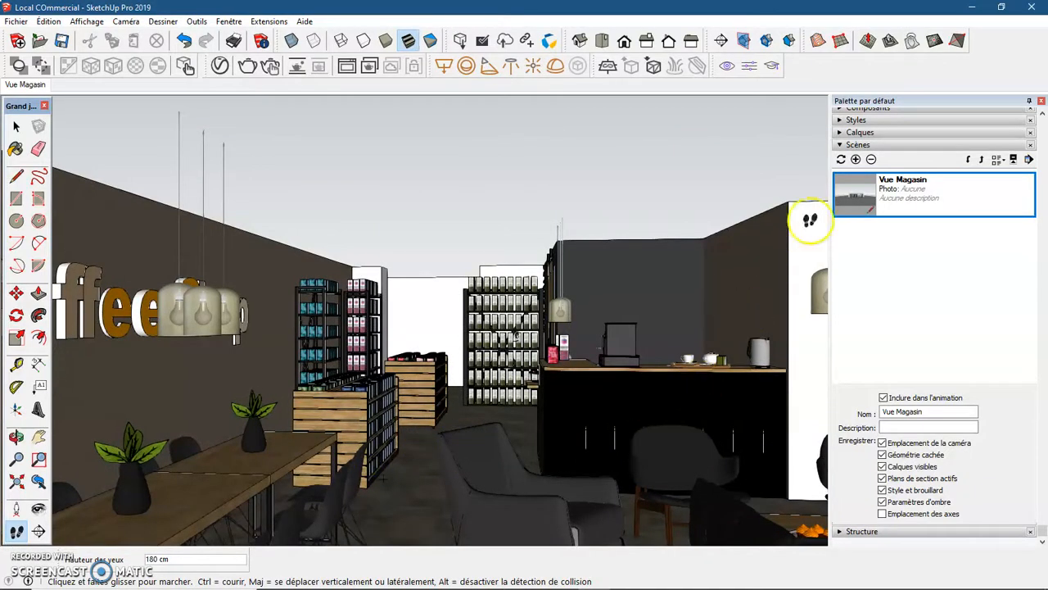
pyautogui.click(856, 158)
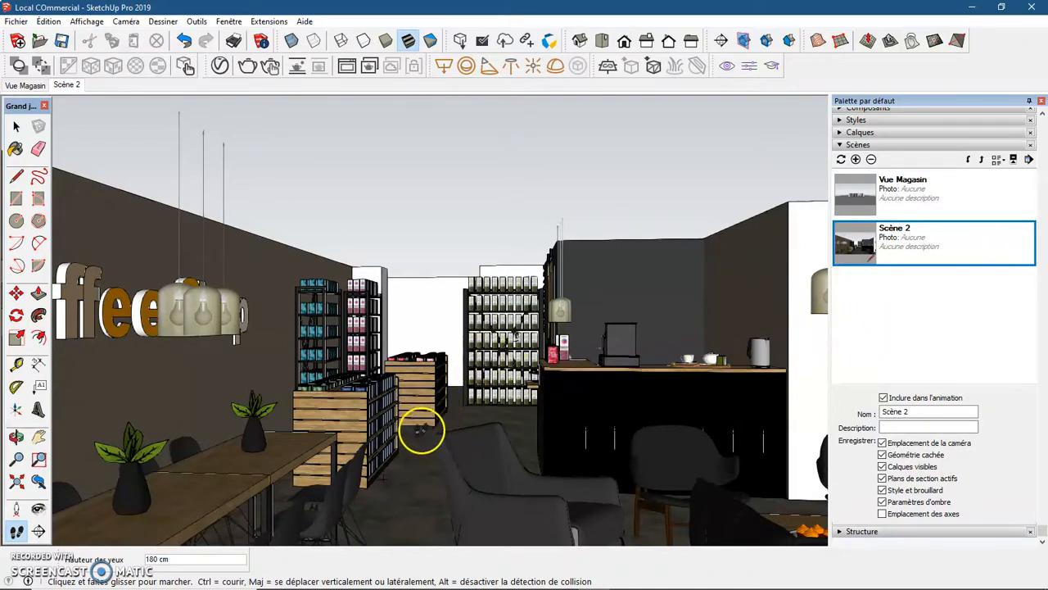
# - Add a scene from farther inside, looking past the Shop lettering towards the shelves, at an eye height of 150 cm
pyautogui.moveTo(417, 448); pyautogui.dragTo(383, 444)
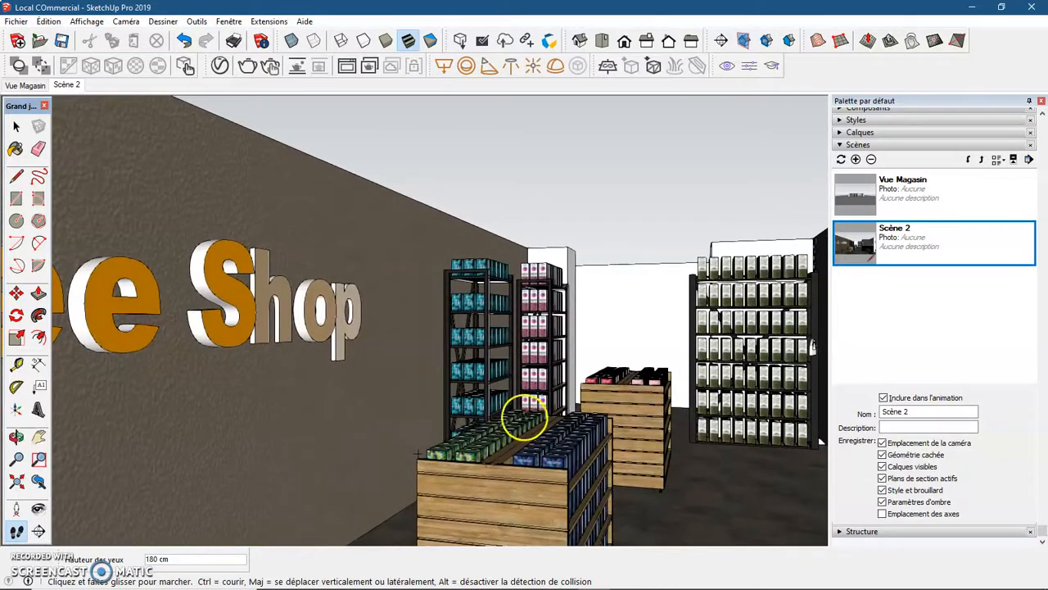
pyautogui.moveTo(560, 407); pyautogui.dragTo(555, 424)
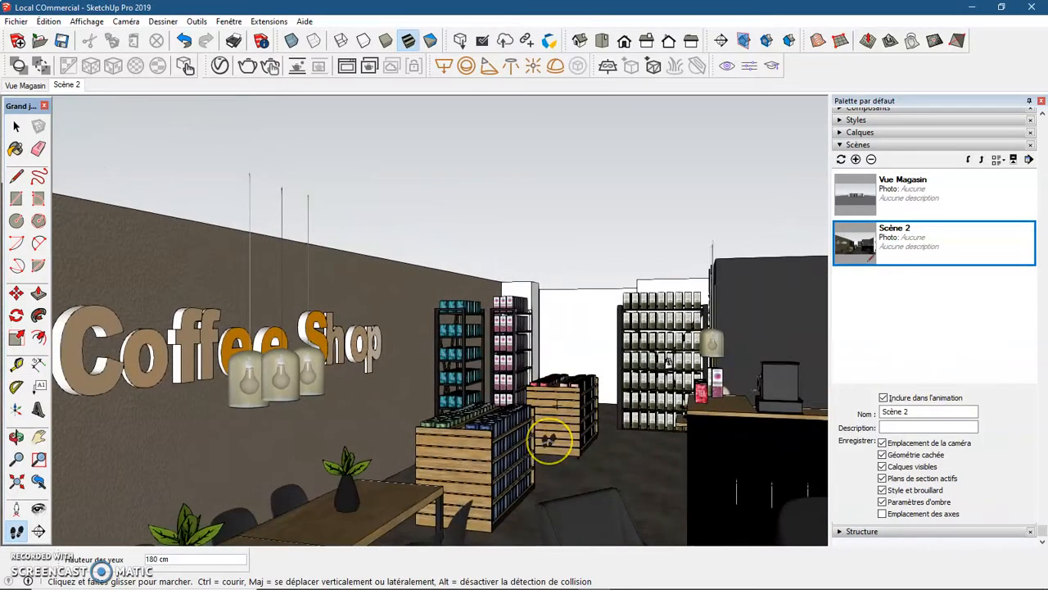
pyautogui.moveTo(548, 438); pyautogui.dragTo(673, 407)
pyautogui.moveTo(541, 412); pyautogui.dragTo(542, 413)
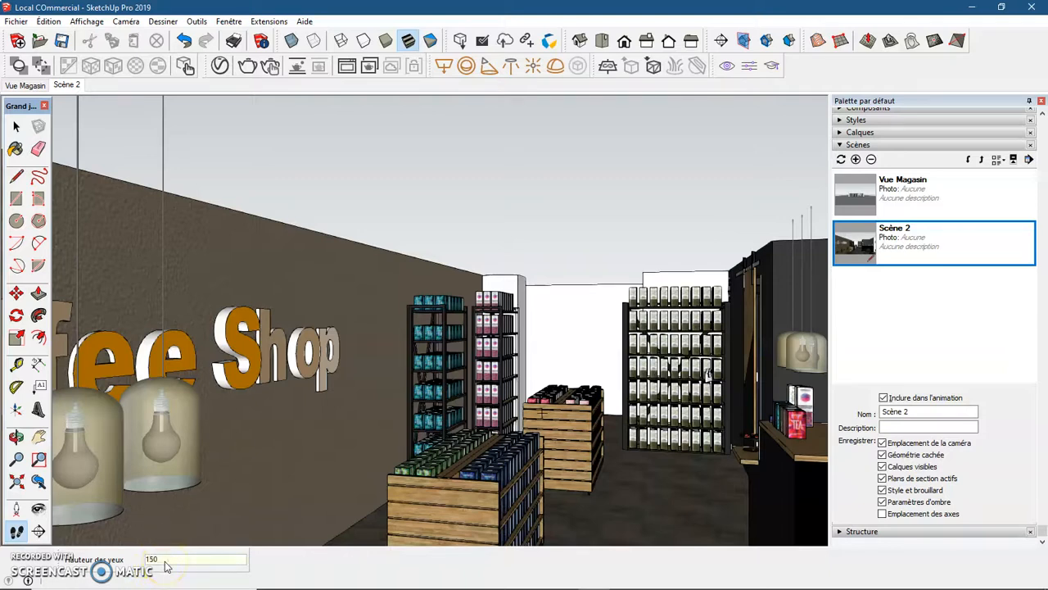
pyautogui.press('Return')
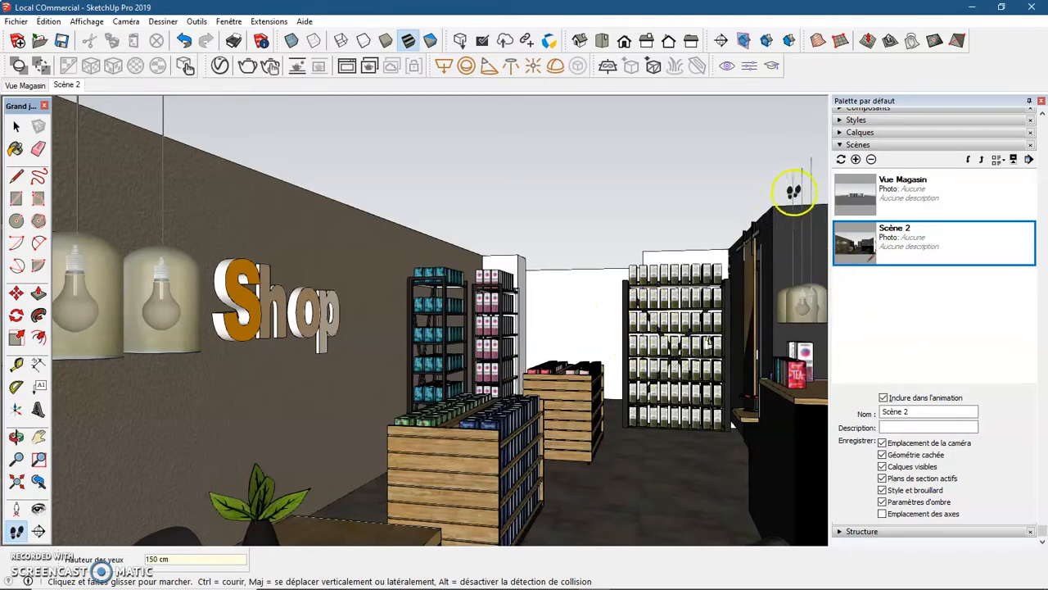
pyautogui.click(856, 159)
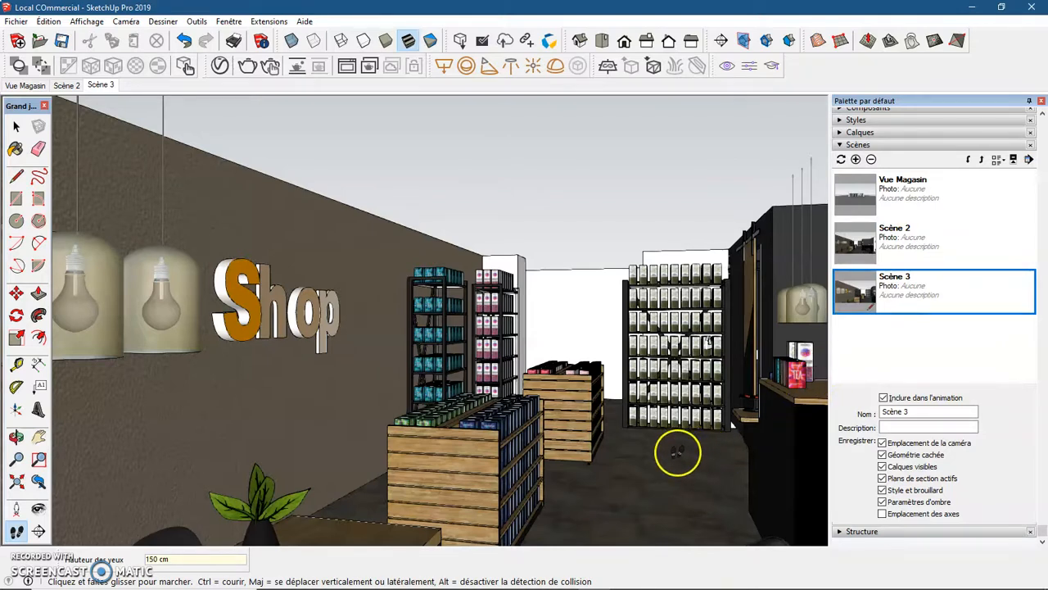
# - Walk up to the tea shelves at the back of the shop and add a scene of them
pyautogui.moveTo(678, 455); pyautogui.dragTo(650, 461)
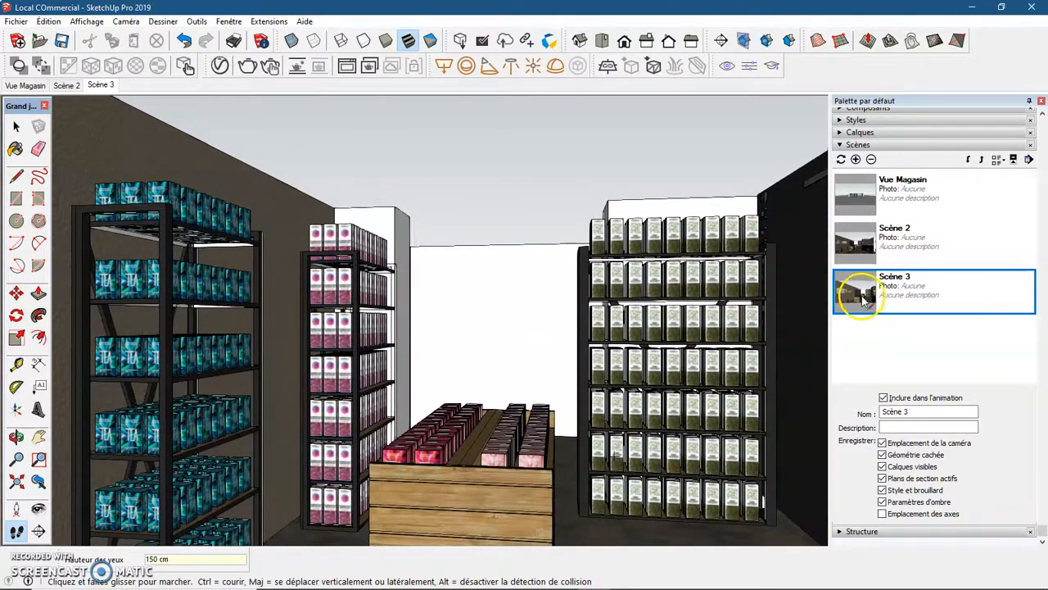
pyautogui.click(856, 160)
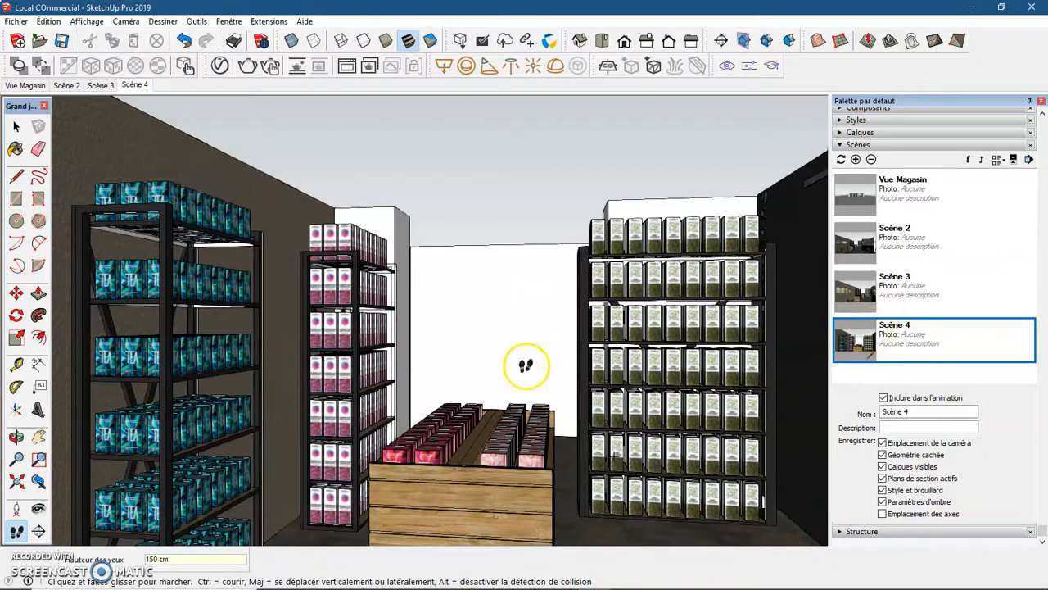
pyautogui.press('space')
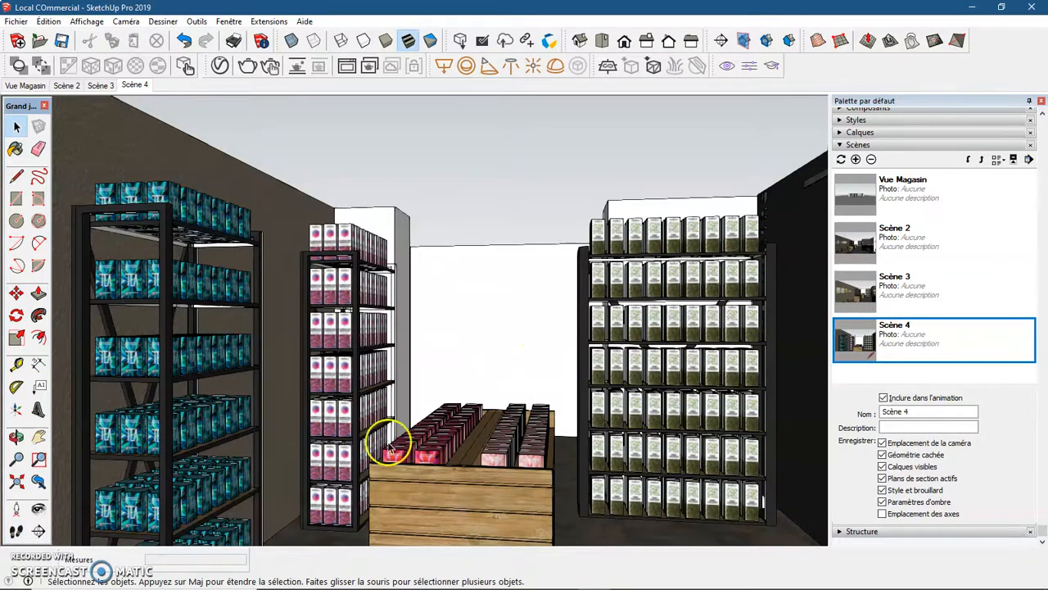
# - Turn the view towards the counter, walk back until the tea boxes and cash register are framed, and add a scene
pyautogui.click(18, 530)
pyautogui.click(38, 508)
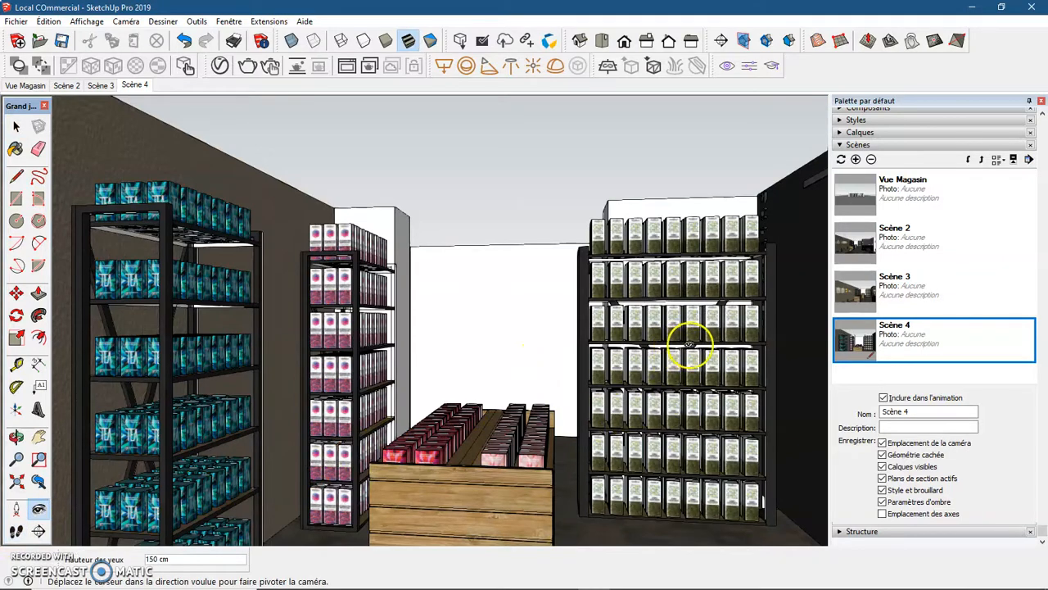
pyautogui.moveTo(655, 344); pyautogui.dragTo(605, 336)
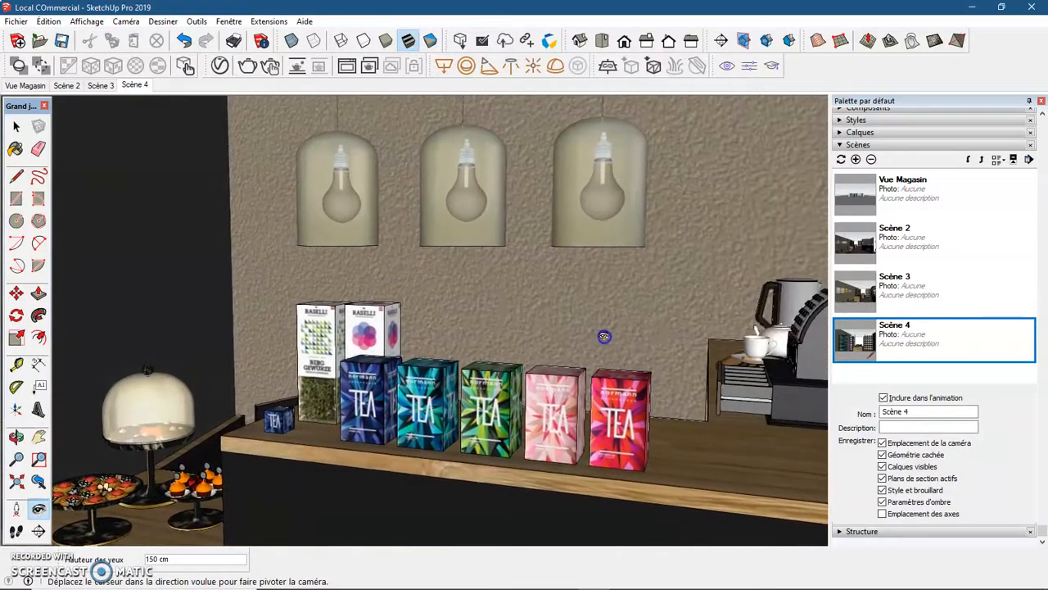
pyautogui.click(13, 531)
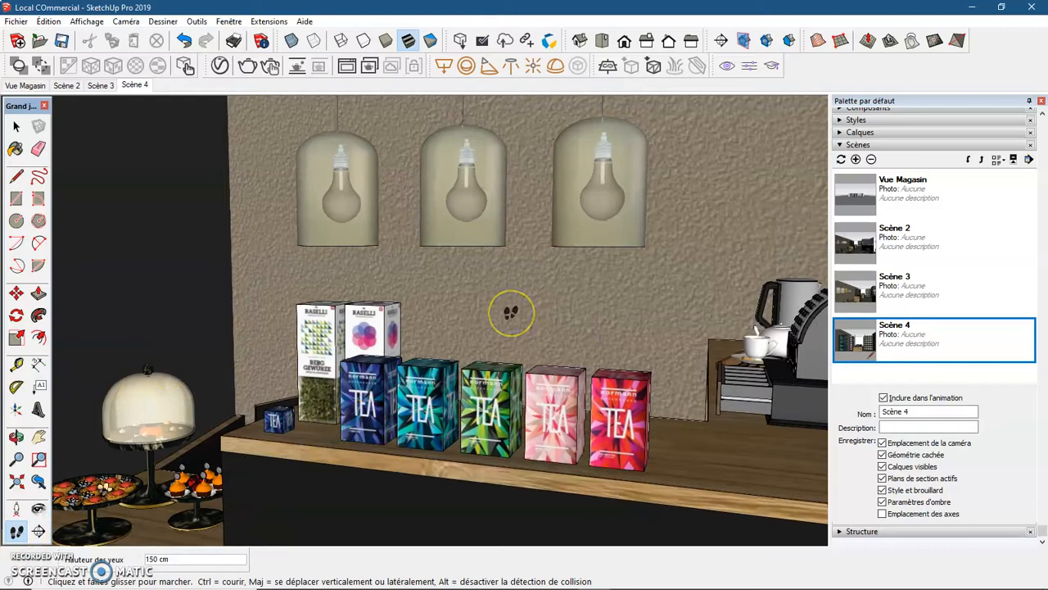
pyautogui.moveTo(510, 312)
pyautogui.mouseDown()
pyautogui.moveTo(515, 322)
pyautogui.moveTo(522, 308)
pyautogui.mouseUp()
pyautogui.moveTo(269, 311)
pyautogui.mouseDown()
pyautogui.moveTo(162, 310)
pyautogui.moveTo(235, 338)
pyautogui.moveTo(250, 317)
pyautogui.mouseUp()
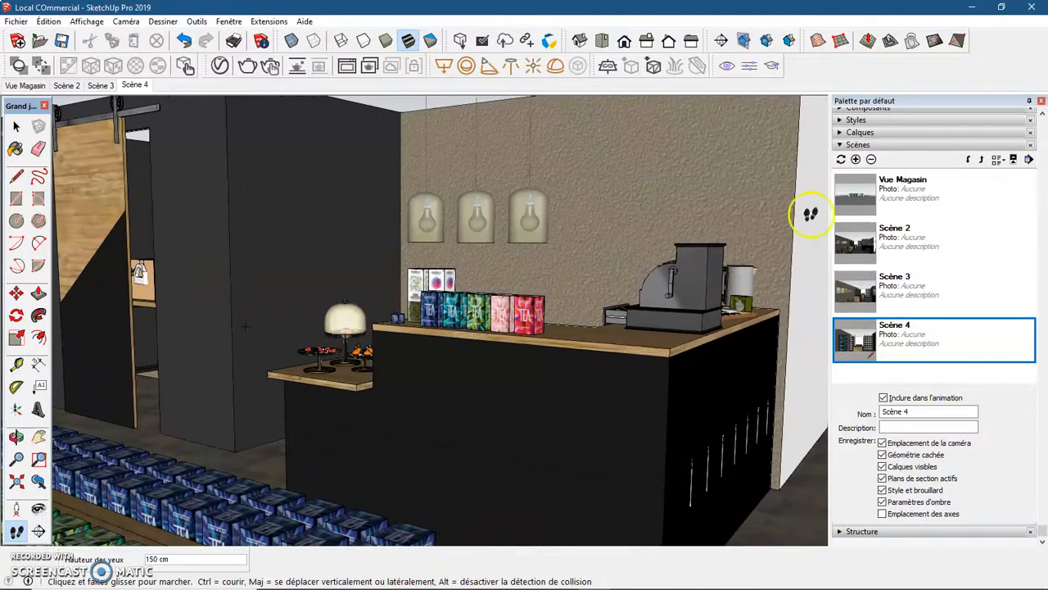
pyautogui.click(855, 160)
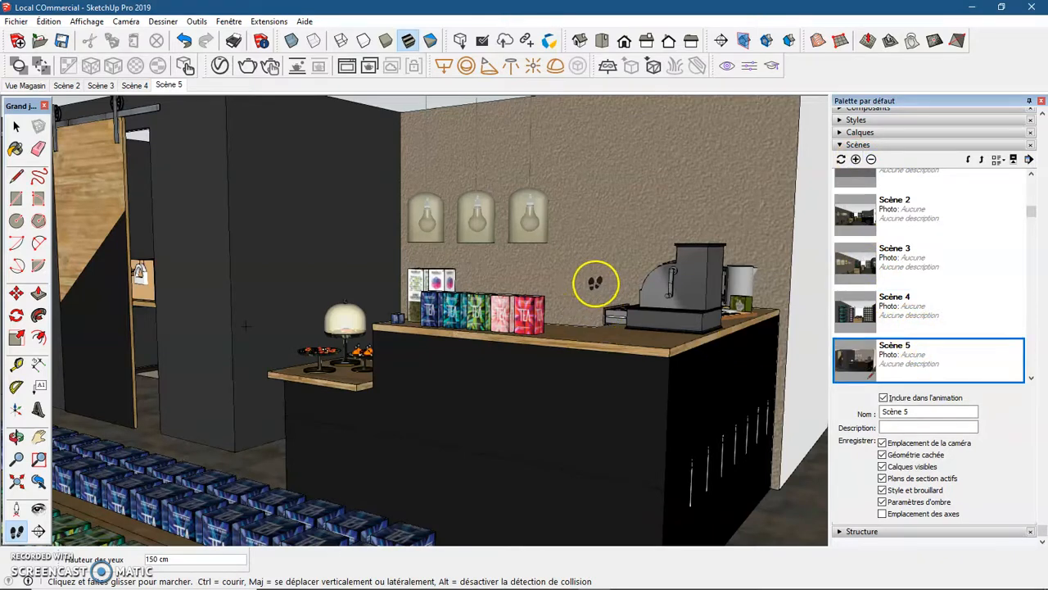
# - Add a scene of the lounge seating and another from closer in, facing the fan-shaped armchair and the wall shelves with the portraits
pyautogui.moveTo(606, 280); pyautogui.dragTo(780, 270)
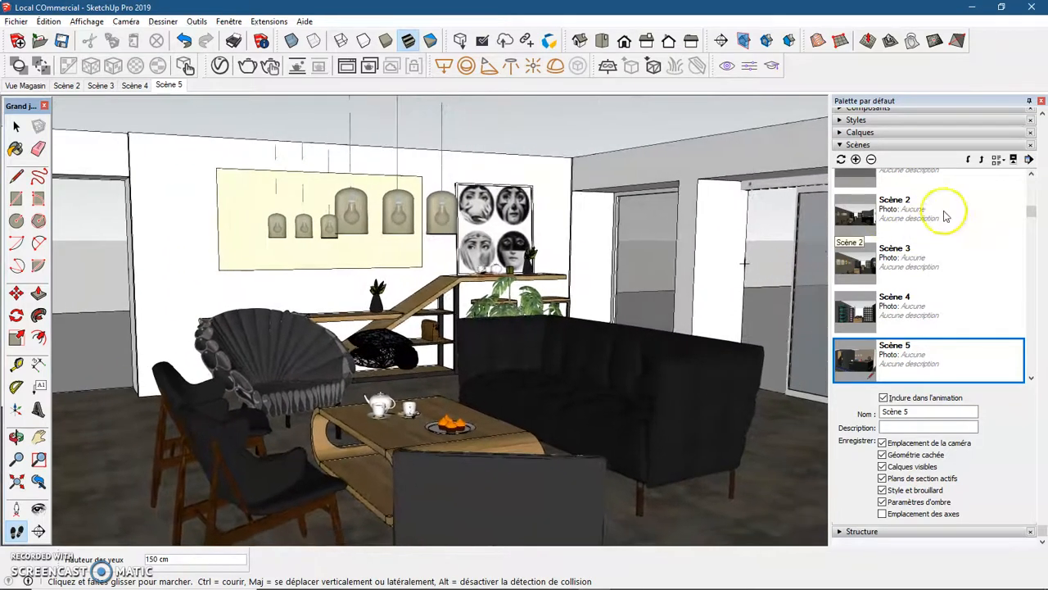
pyautogui.click(856, 160)
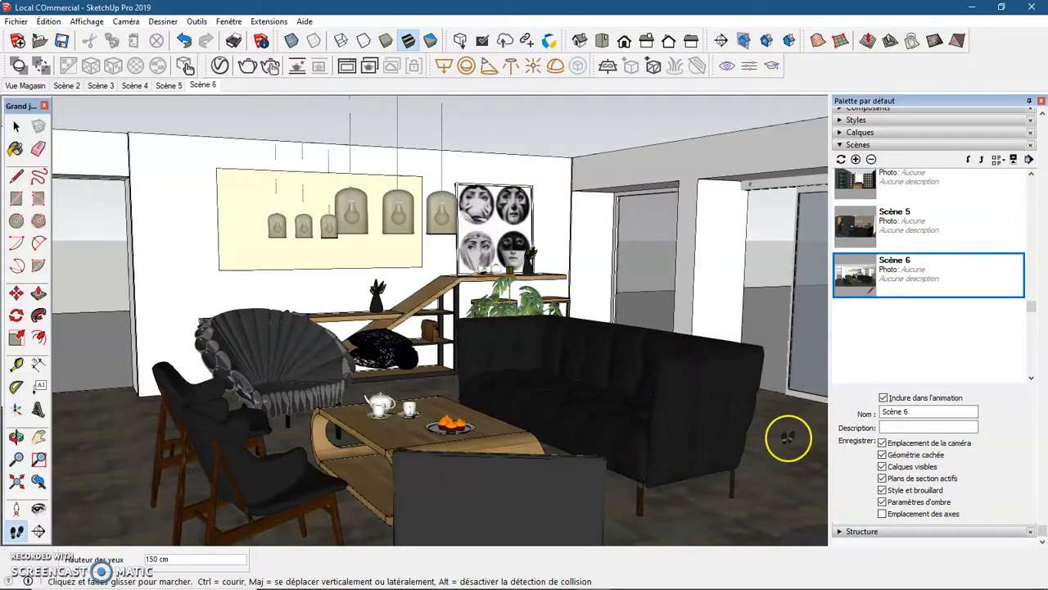
pyautogui.moveTo(787, 440); pyautogui.dragTo(422, 375)
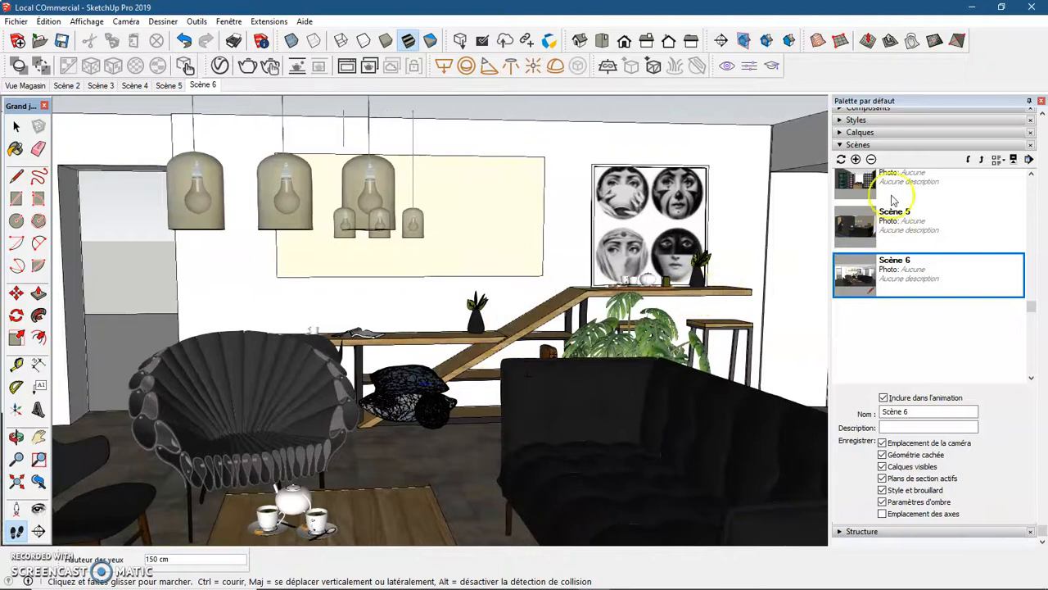
pyautogui.click(856, 160)
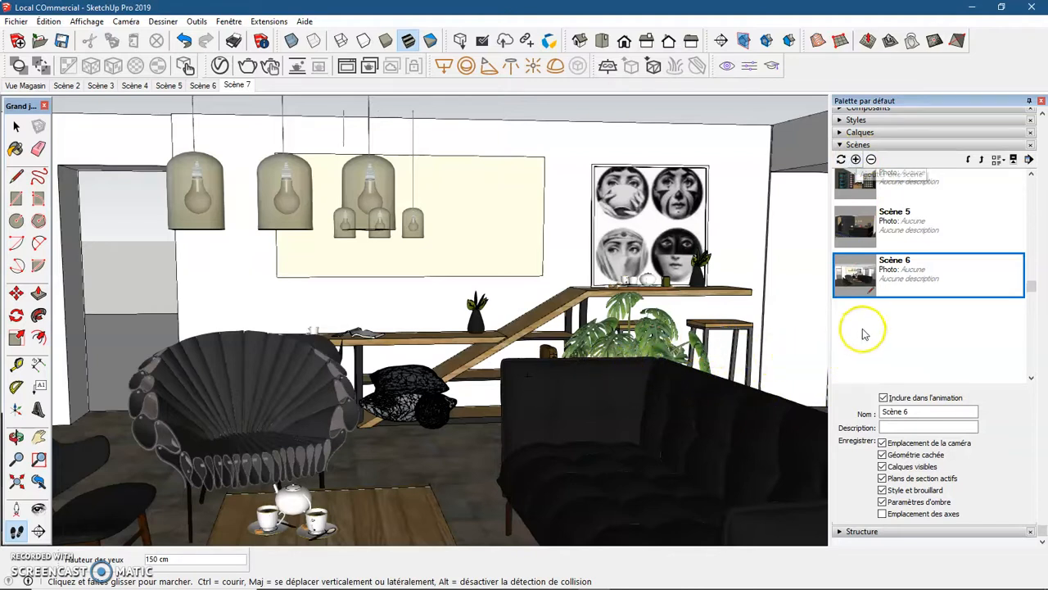
# - Turn towards the glass doors, walk out through the open entrance and add a scene looking outside
pyautogui.moveTo(651, 330); pyautogui.dragTo(713, 324)
pyautogui.moveTo(730, 321); pyautogui.dragTo(700, 331)
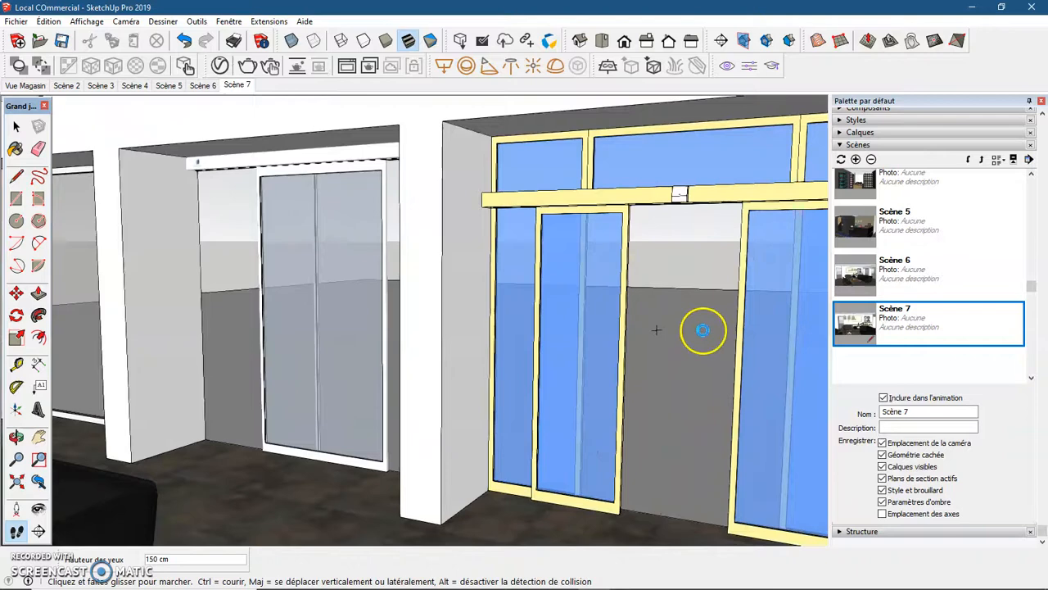
pyautogui.moveTo(682, 457); pyautogui.dragTo(628, 454)
pyautogui.click(855, 160)
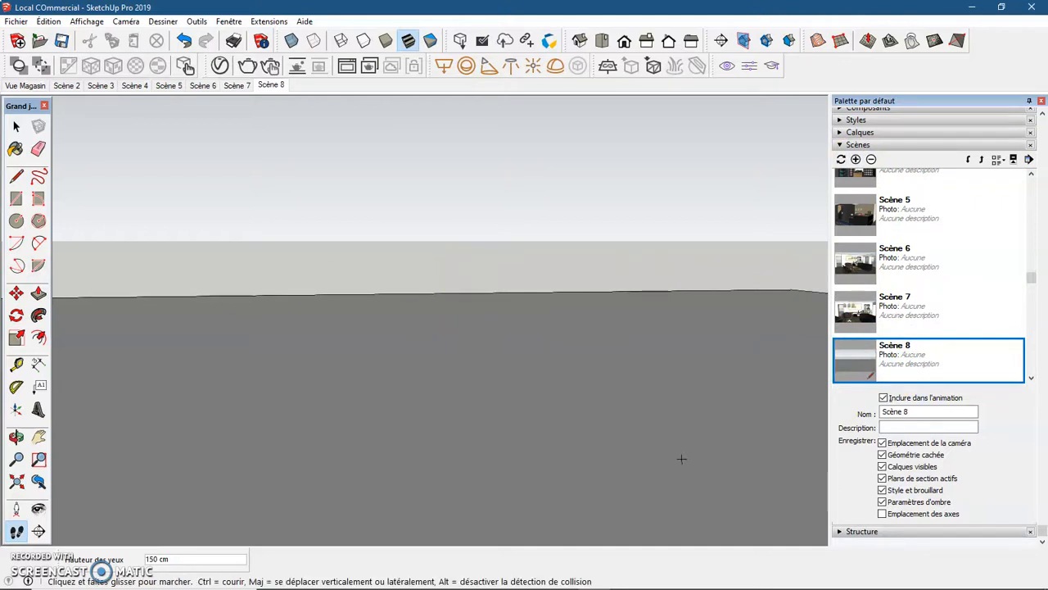
# - Play the scene animation from the Vue Magasin scene, stop it and return to Vue Magasin
pyautogui.click(17, 127)
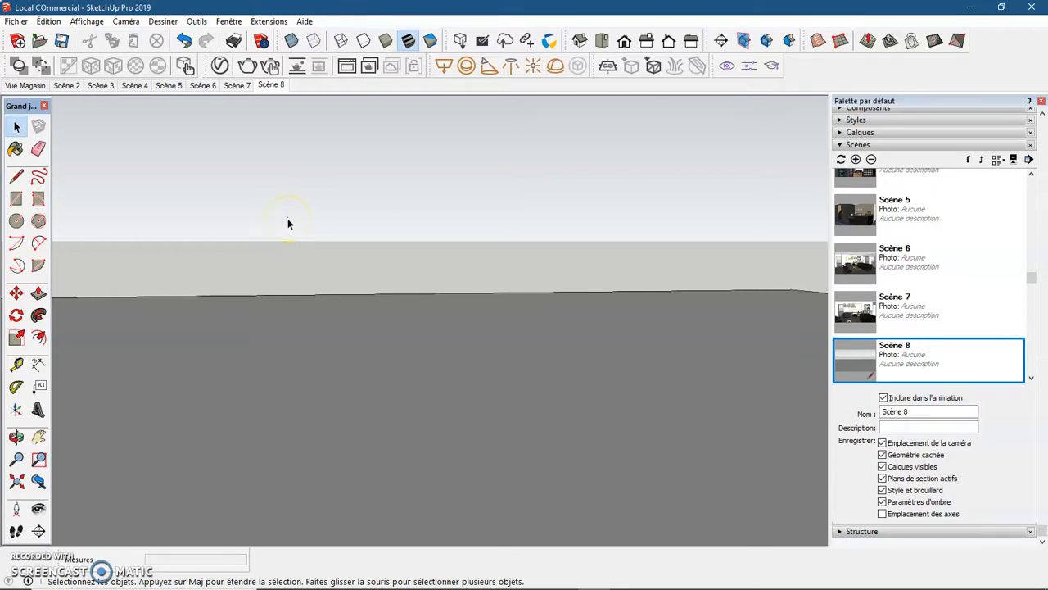
pyautogui.click(25, 86)
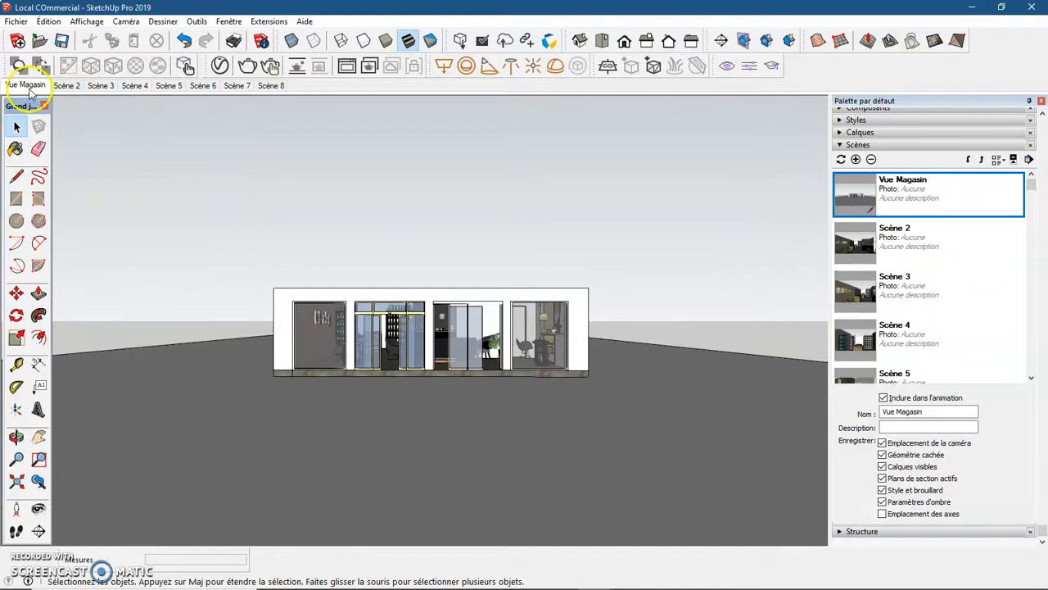
pyautogui.rightClick(31, 88)
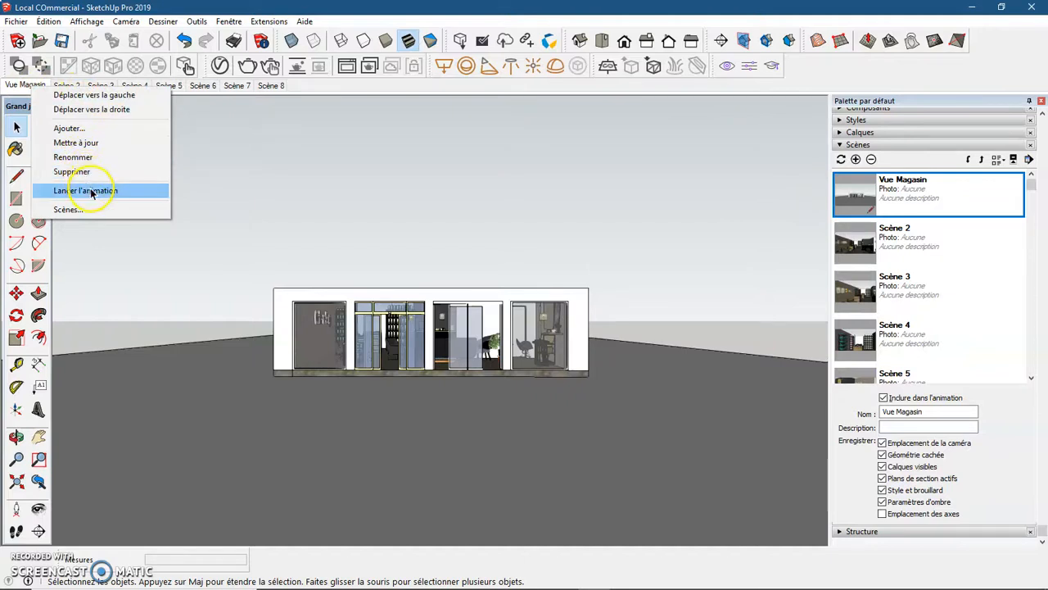
pyautogui.click(117, 192)
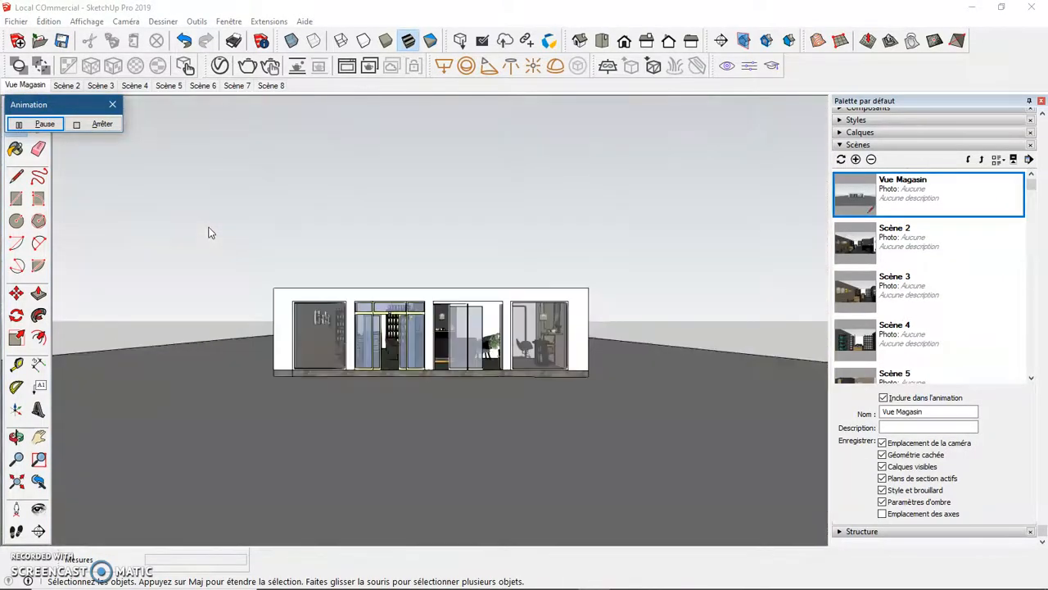
pyautogui.click(85, 125)
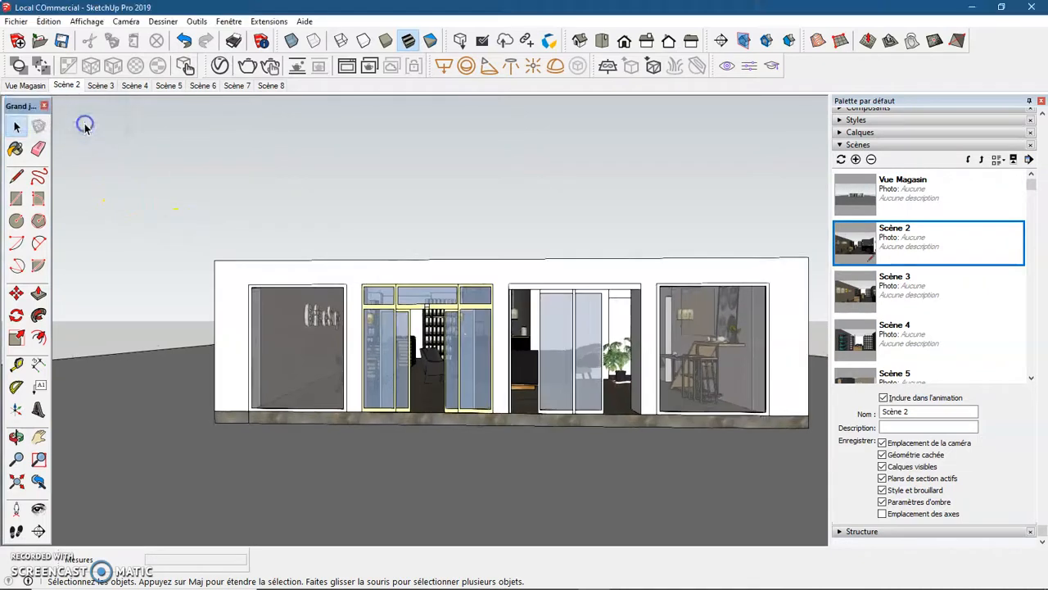
pyautogui.click(34, 87)
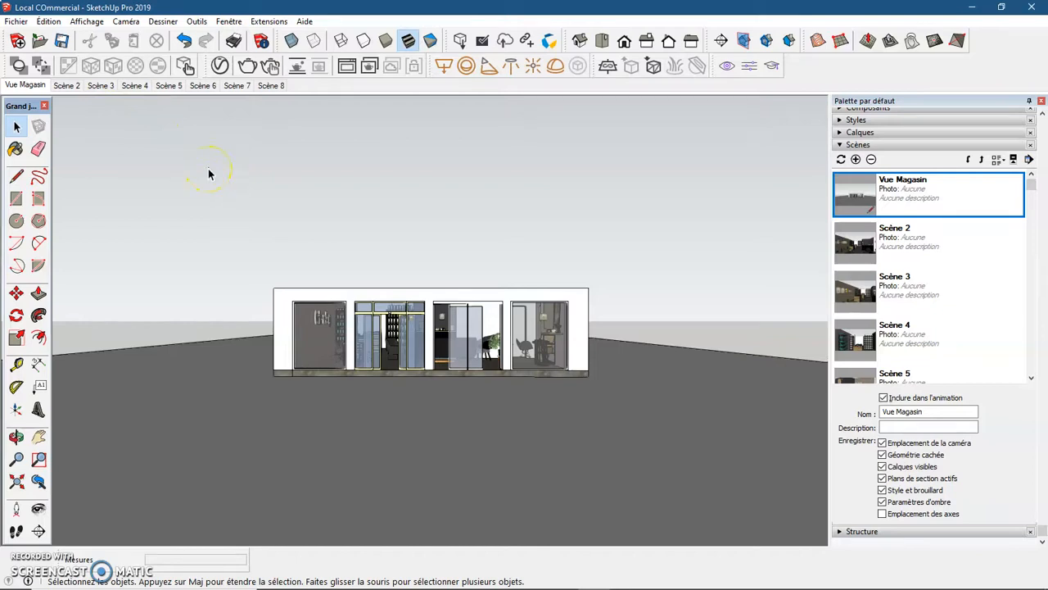
pyautogui.click(228, 23)
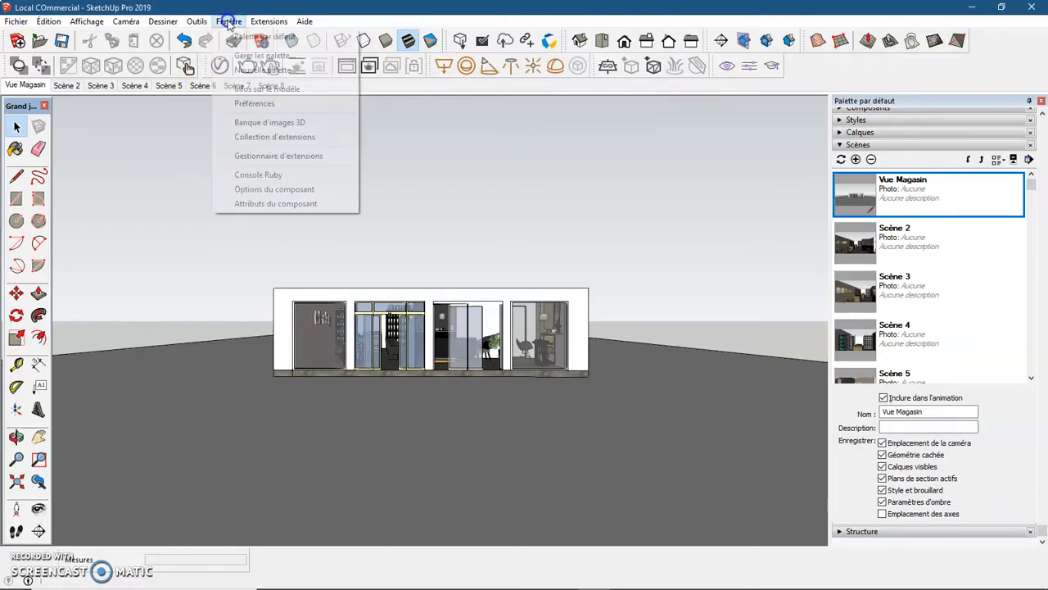
pyautogui.click(258, 89)
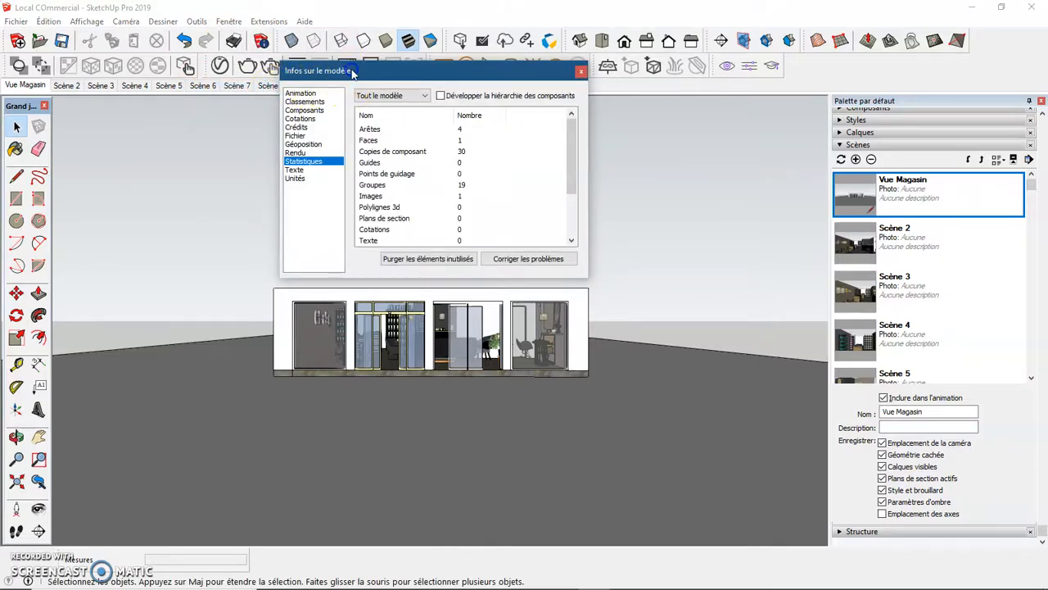
pyautogui.moveTo(352, 72); pyautogui.dragTo(392, 87)
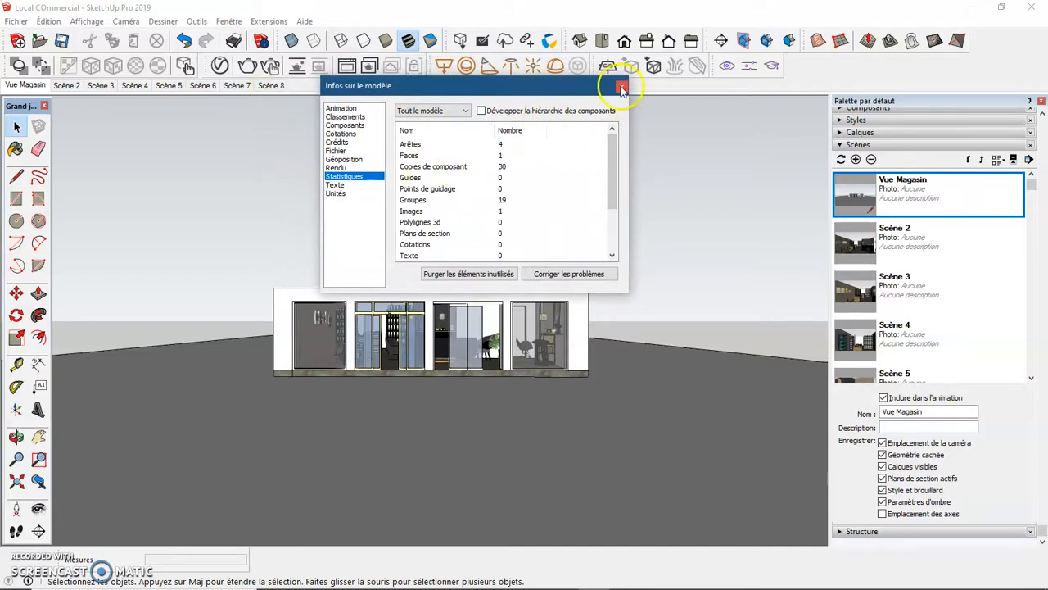
pyautogui.click(622, 87)
# - Set the model's animation to 4-second scene transitions with a 0-second delay between scenes
pyautogui.click(229, 21)
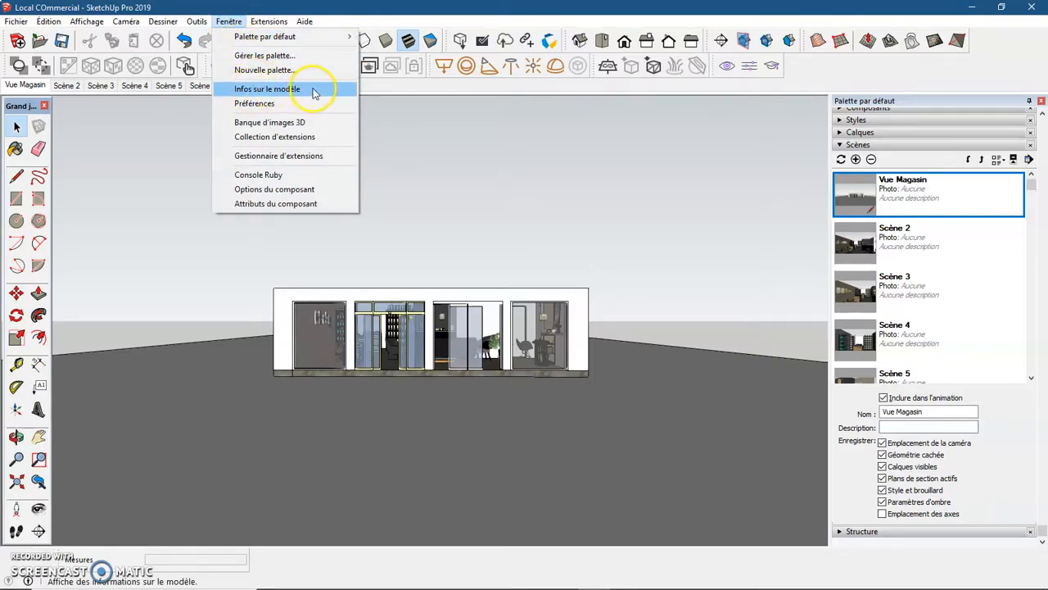
pyautogui.click(313, 90)
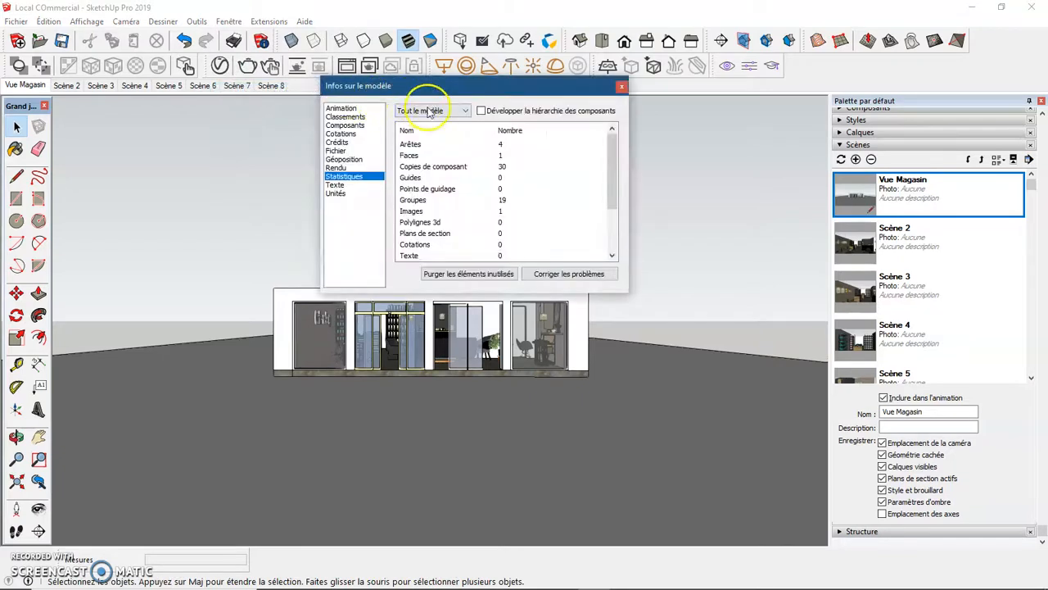
pyautogui.click(342, 109)
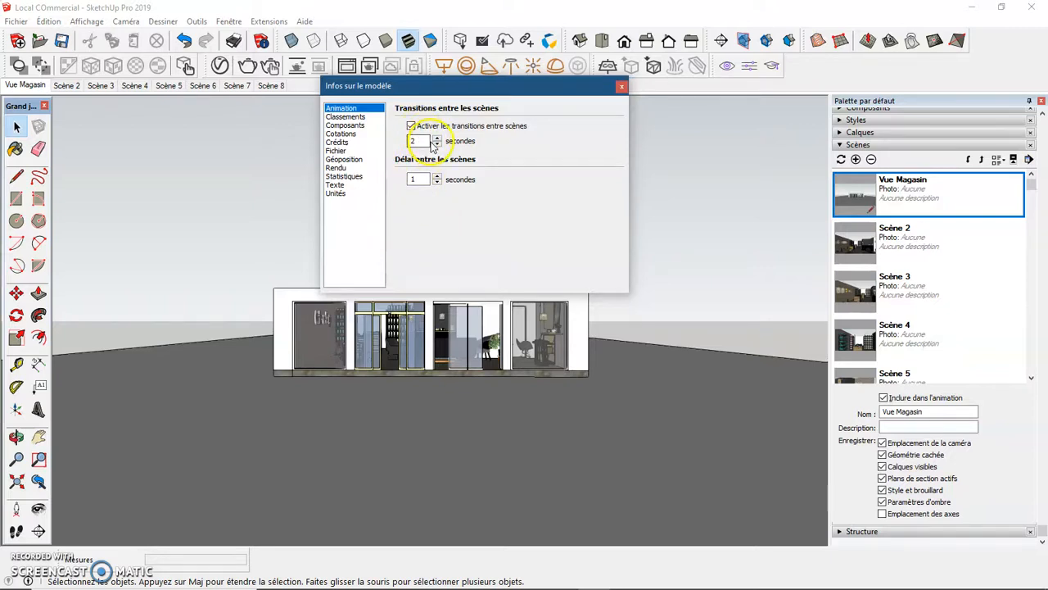
pyautogui.moveTo(422, 141); pyautogui.dragTo(391, 137)
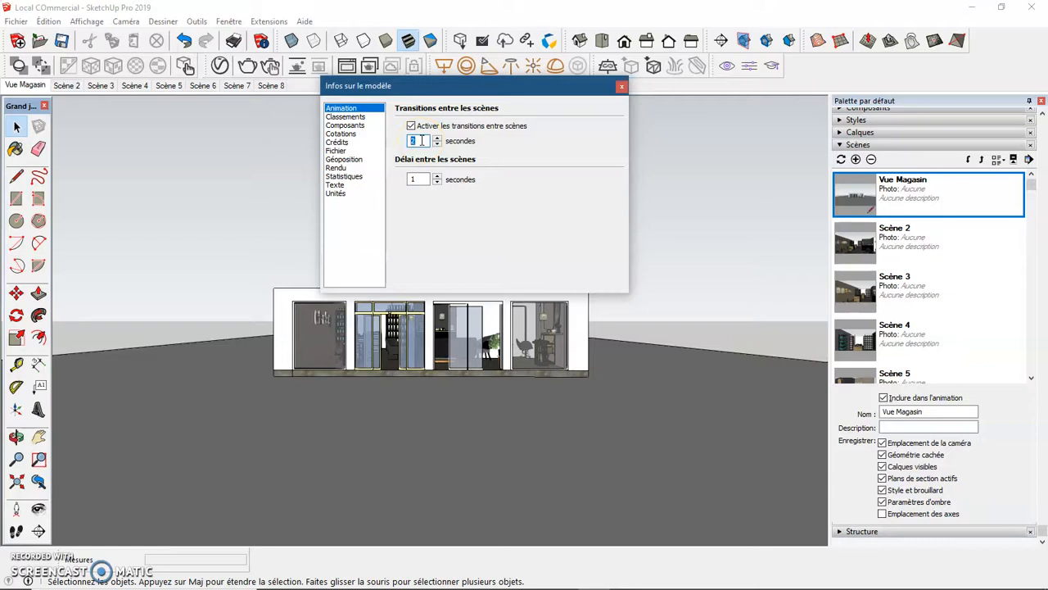
pyautogui.click(426, 179)
pyautogui.press('BackSpace')
pyautogui.write('0')
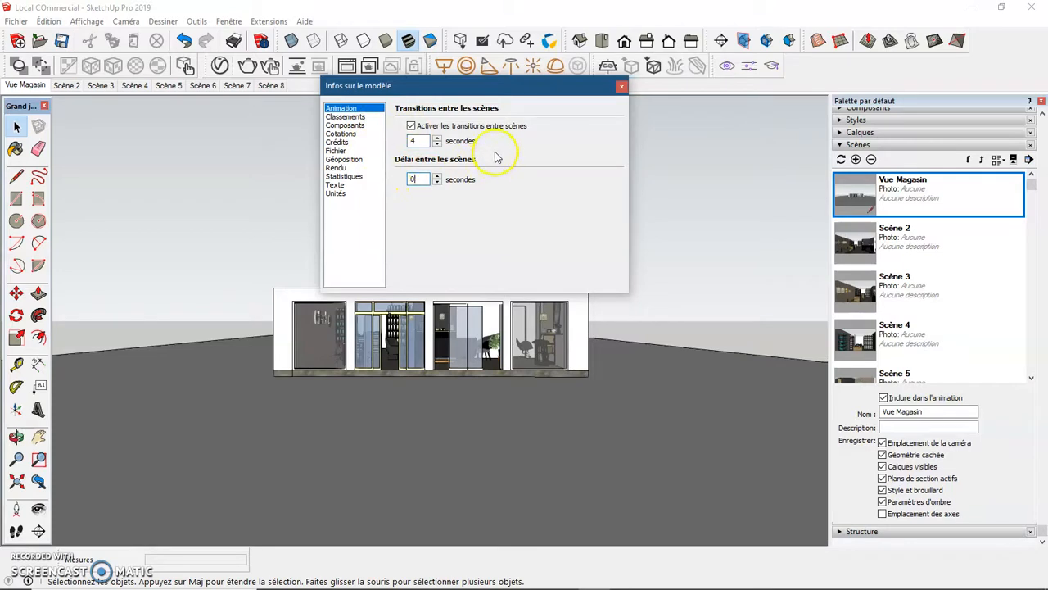
pyautogui.click(426, 140)
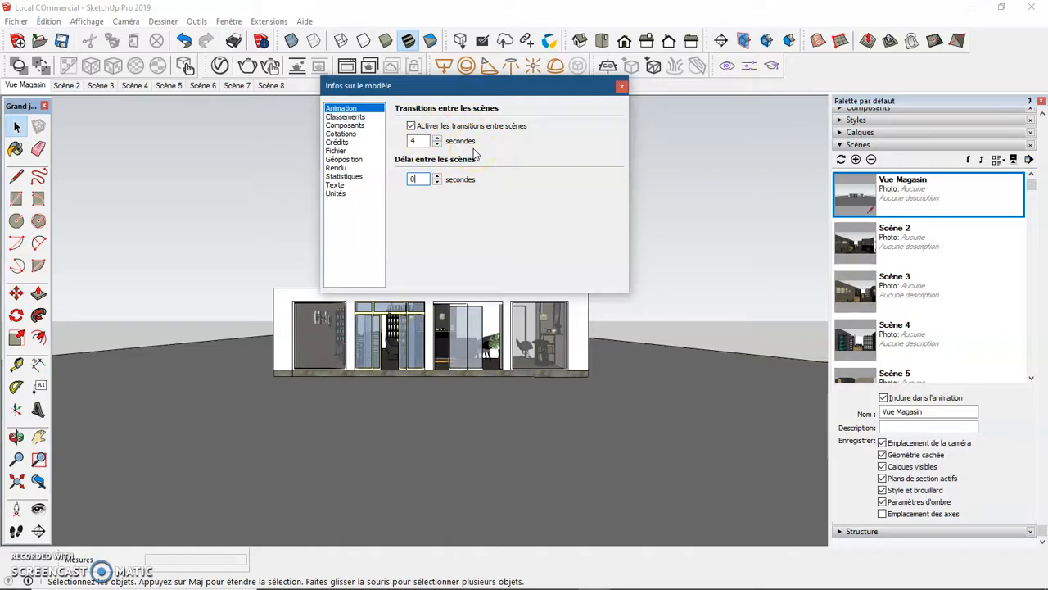
pyautogui.click(421, 180)
pyautogui.click(622, 86)
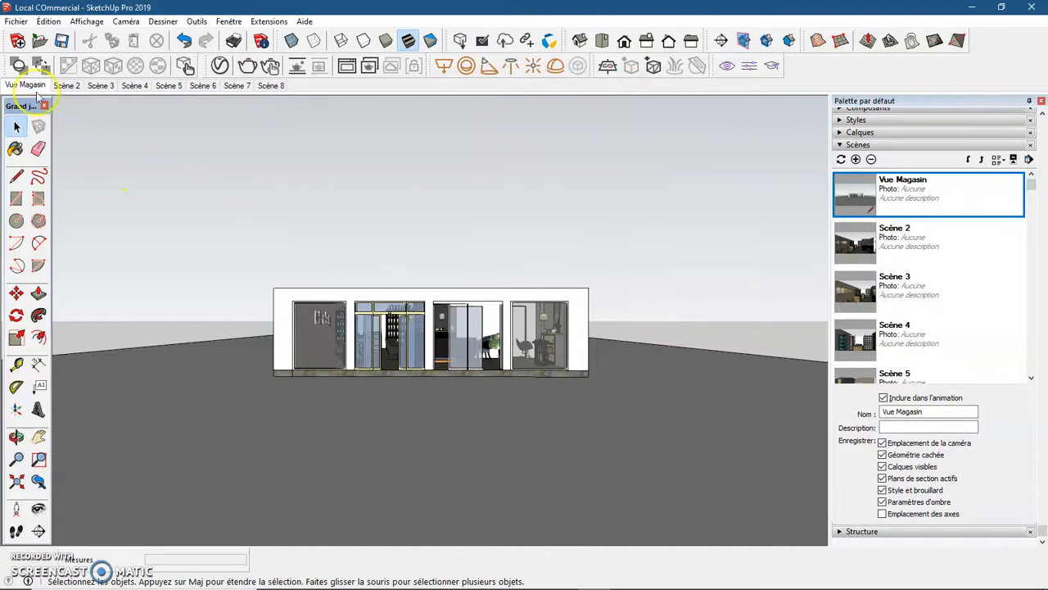
# - Replay the scene animation from Vue Magasin to check the timing, stop it and go back to the first scene
pyautogui.rightClick(31, 85)
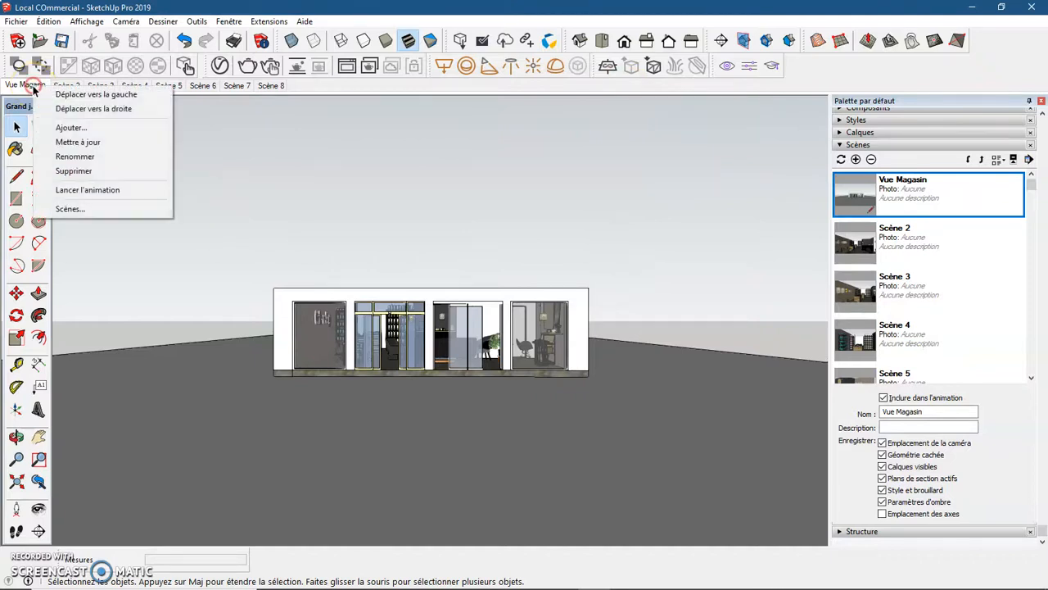
pyautogui.click(105, 196)
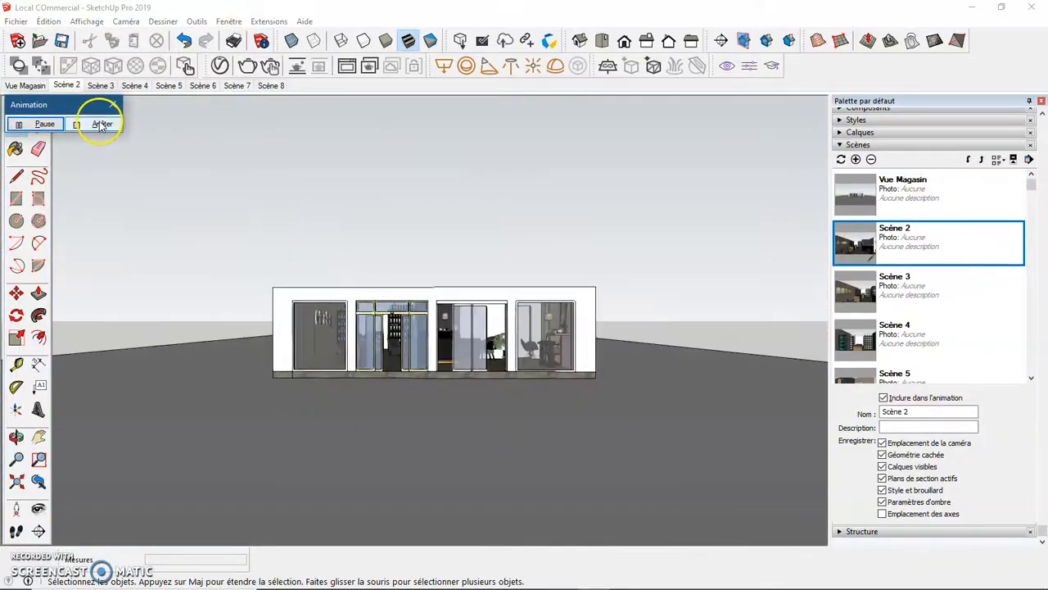
pyautogui.click(100, 123)
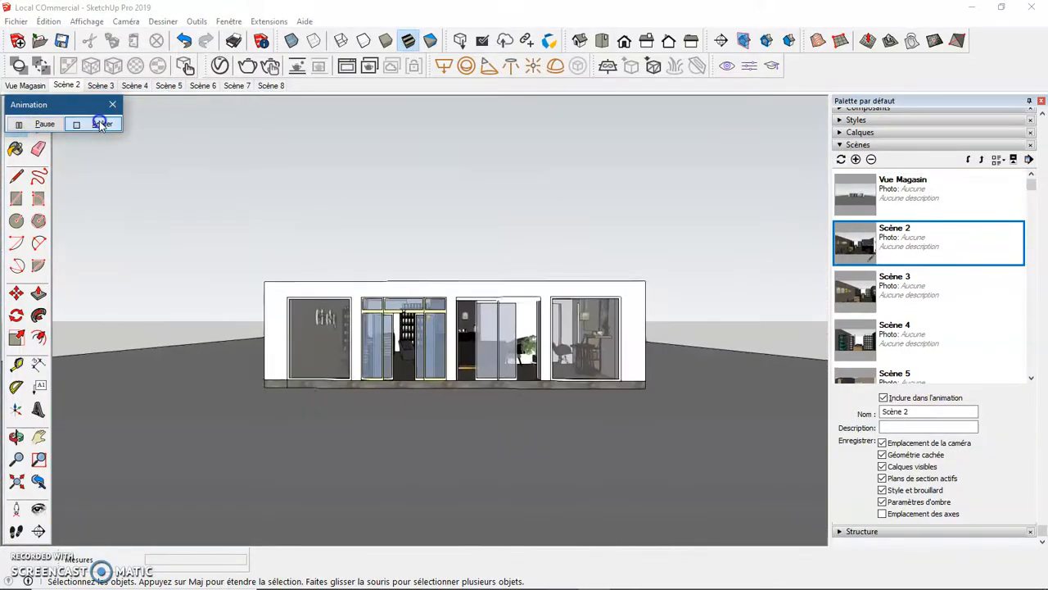
pyautogui.click(25, 85)
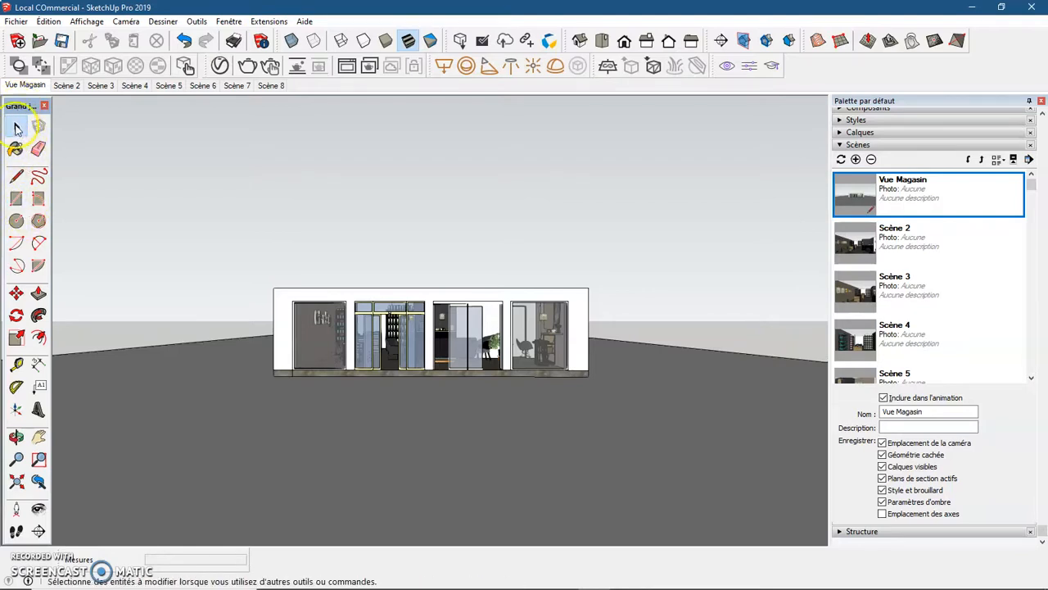
# - Start exporting the animation as a video, choosing the VIDEOS SKETCHUP folder inside Videos and the H.264 MP4 format
pyautogui.click(17, 21)
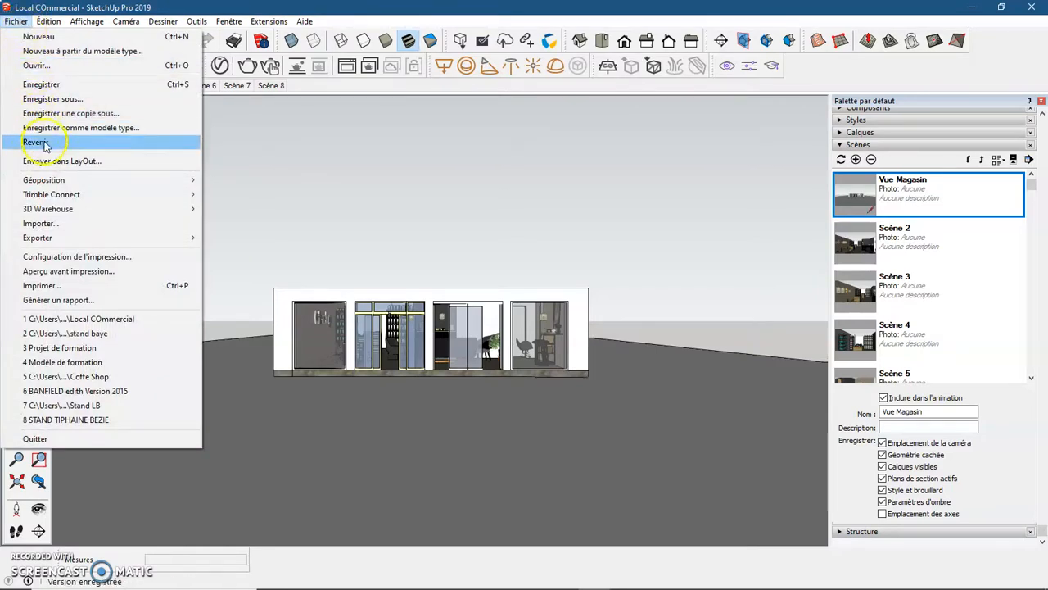
pyautogui.moveTo(73, 238)
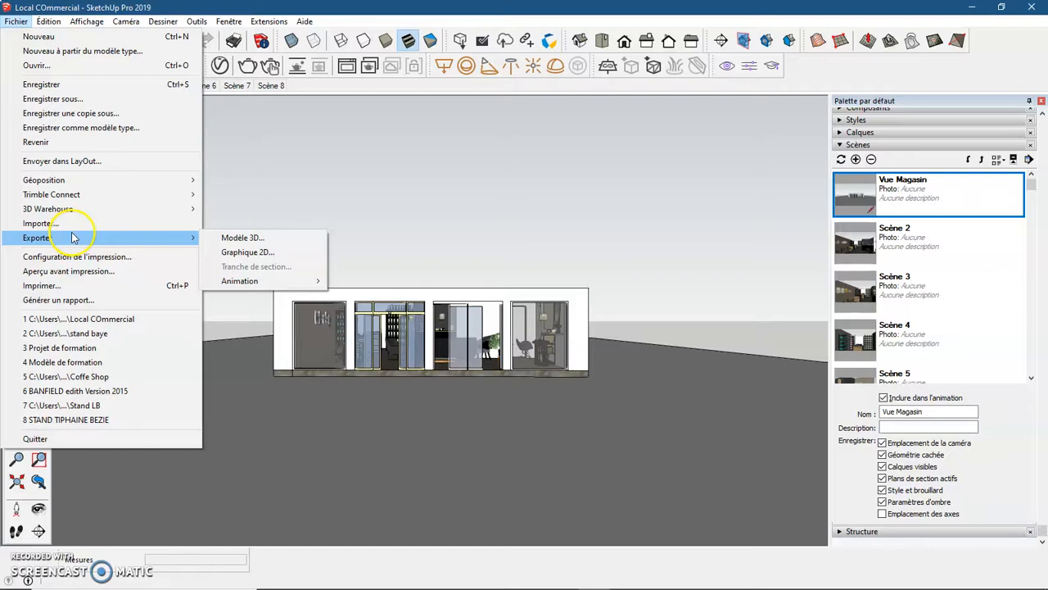
pyautogui.moveTo(254, 284)
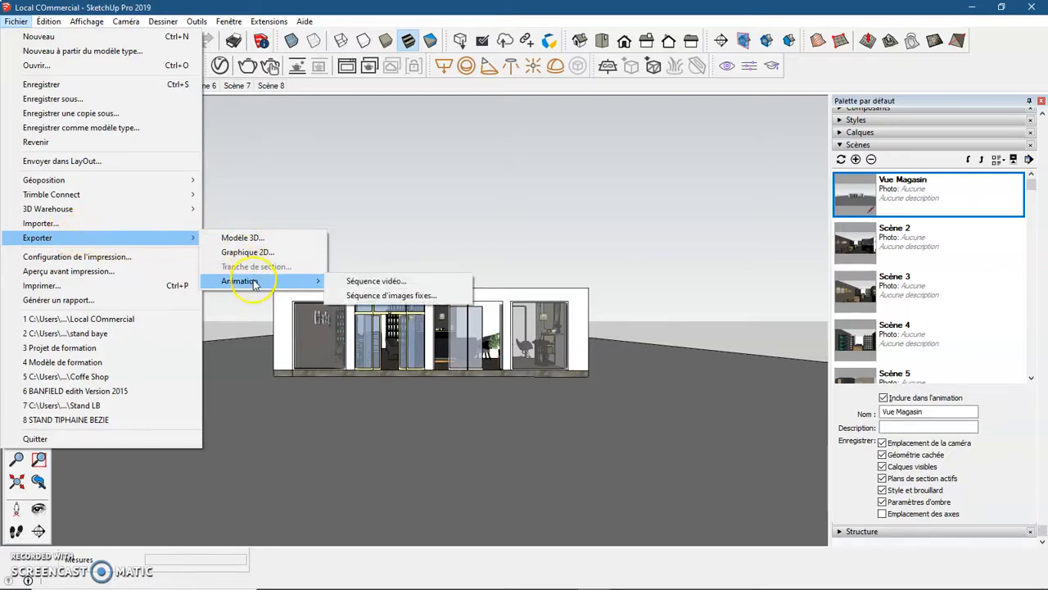
pyautogui.click(367, 284)
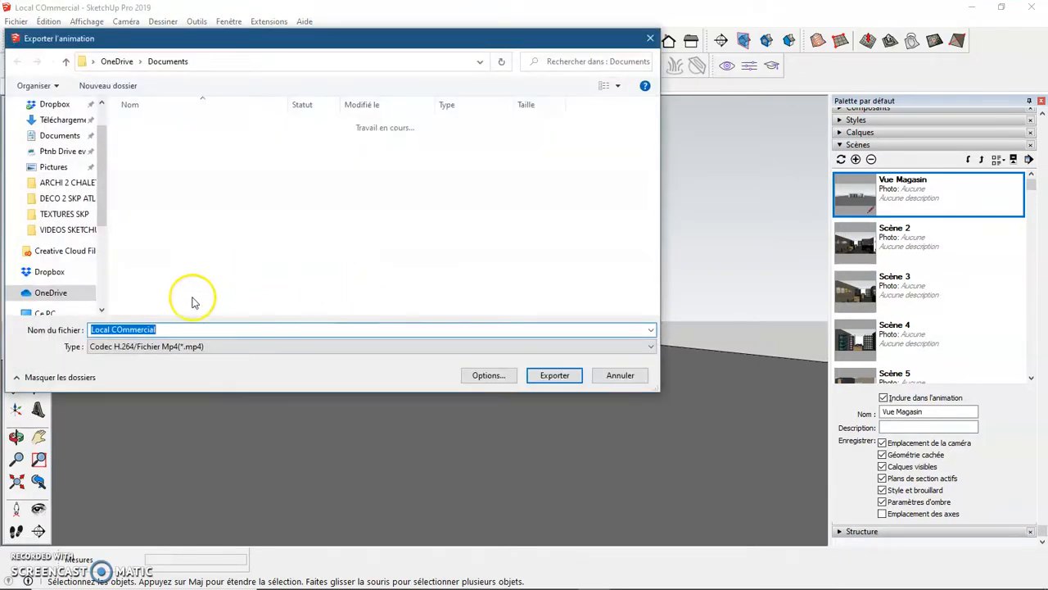
pyautogui.scroll(-2, 51, 278)
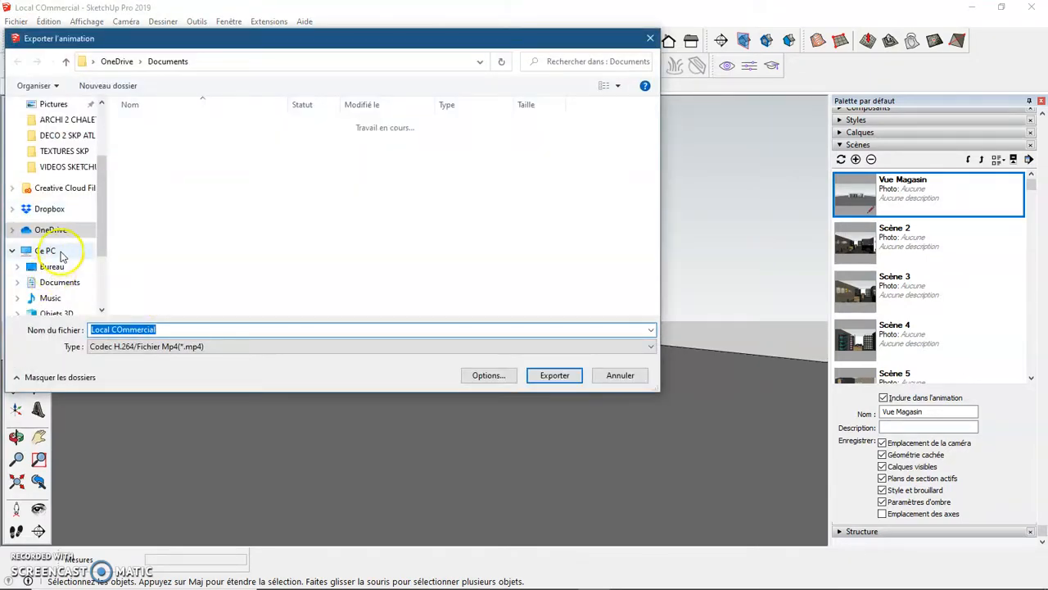
pyautogui.scroll(-2, 62, 259)
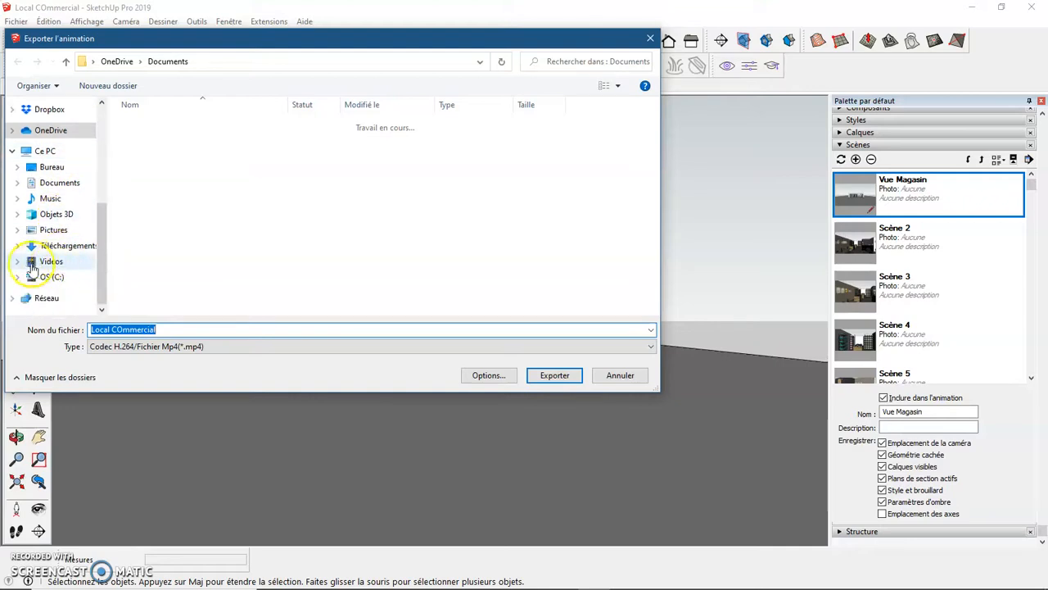
pyautogui.click(51, 262)
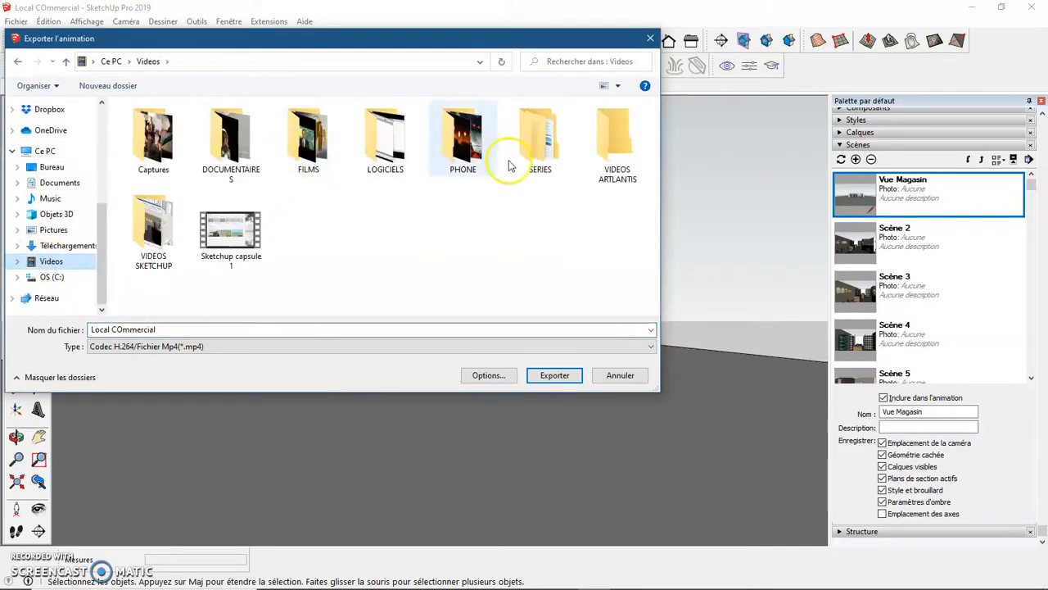
pyautogui.doubleClick(153, 225)
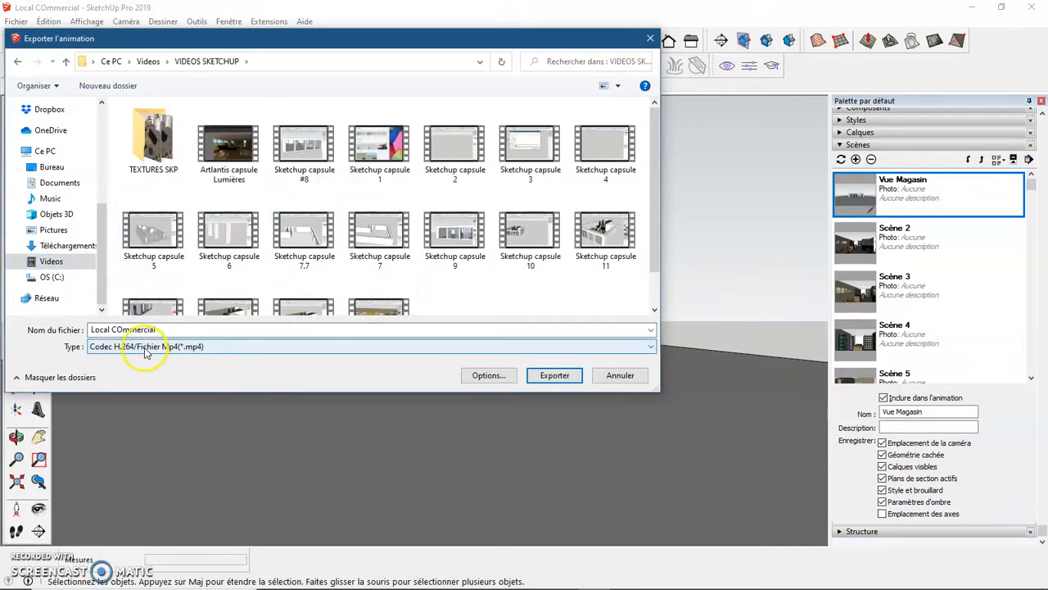
pyautogui.click(230, 353)
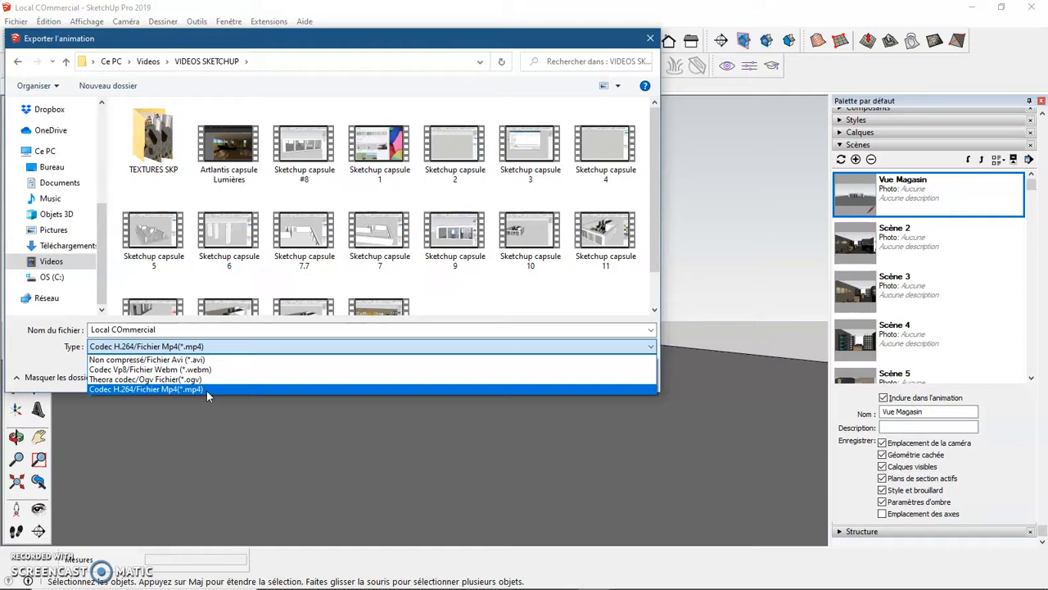
pyautogui.moveTo(206, 391); pyautogui.dragTo(231, 391)
# - Set the video options to 1080p full HD and 15 frames per second without looping to the first scene, and run the export
pyautogui.click(489, 376)
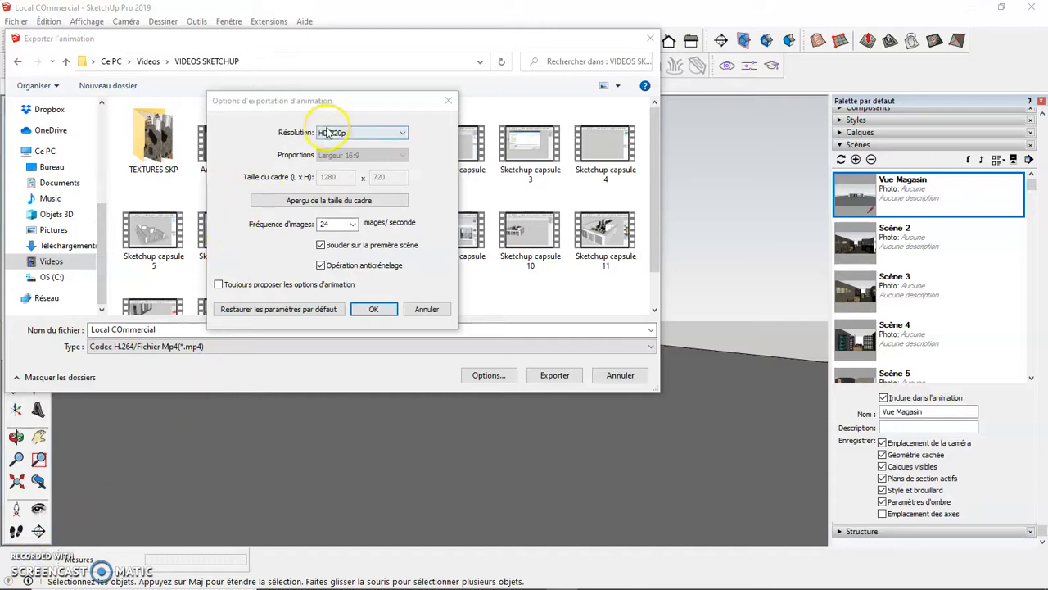
pyautogui.click(331, 134)
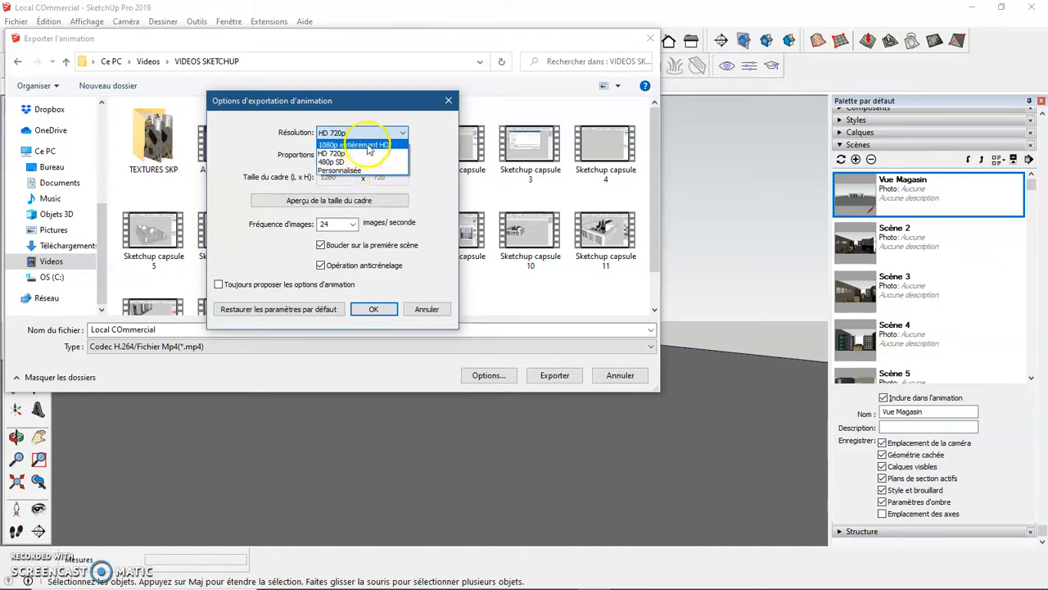
pyautogui.click(362, 145)
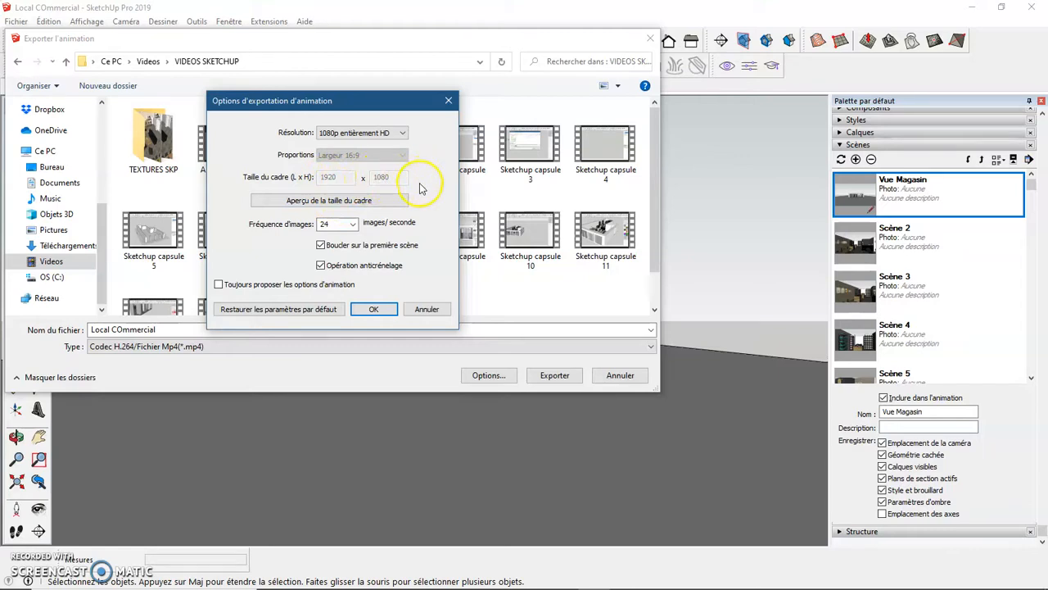
pyautogui.click(354, 224)
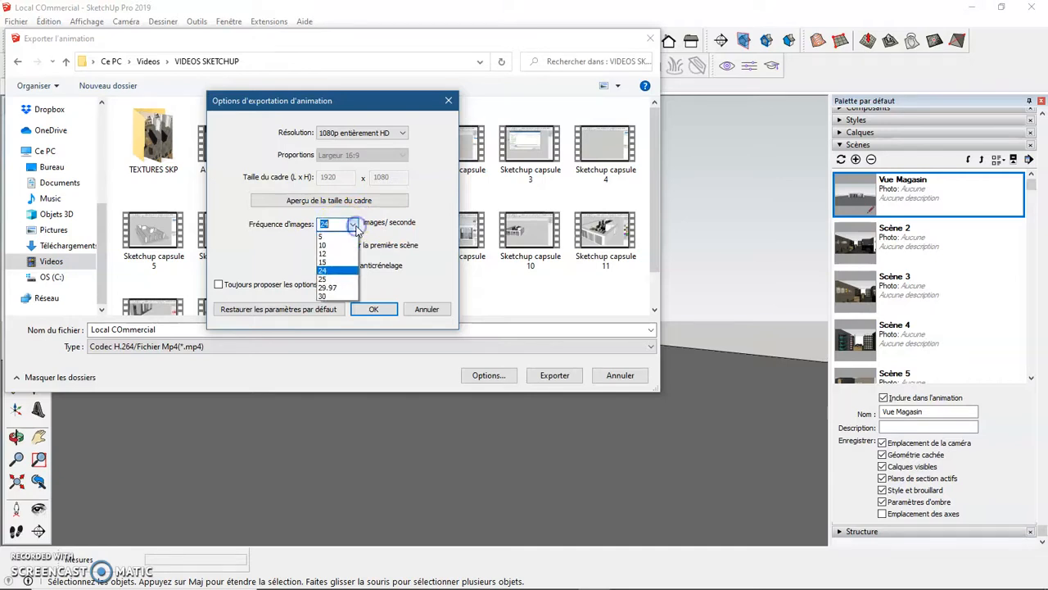
pyautogui.click(334, 262)
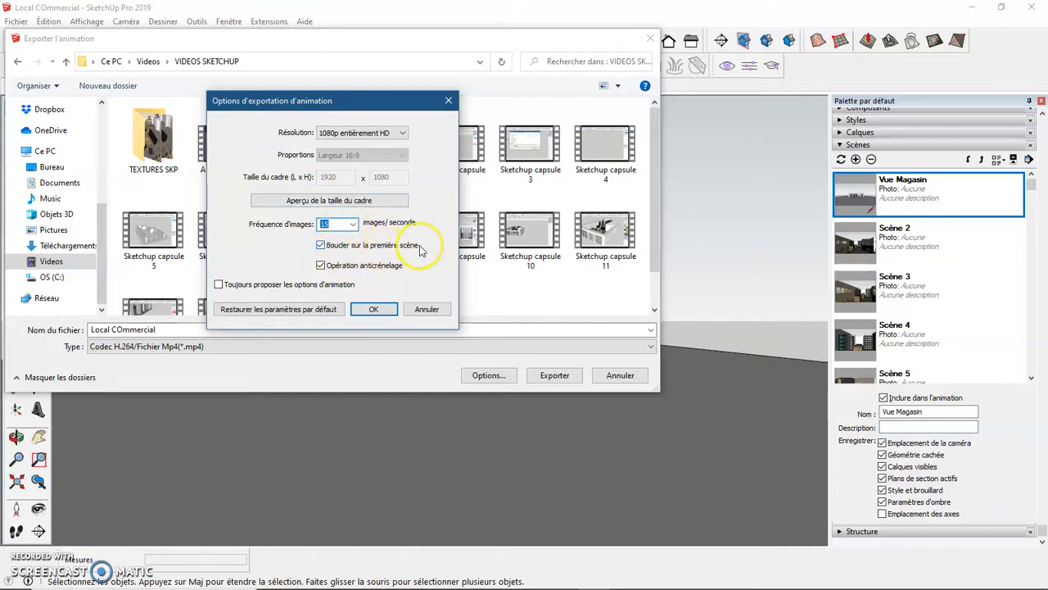
pyautogui.click(321, 245)
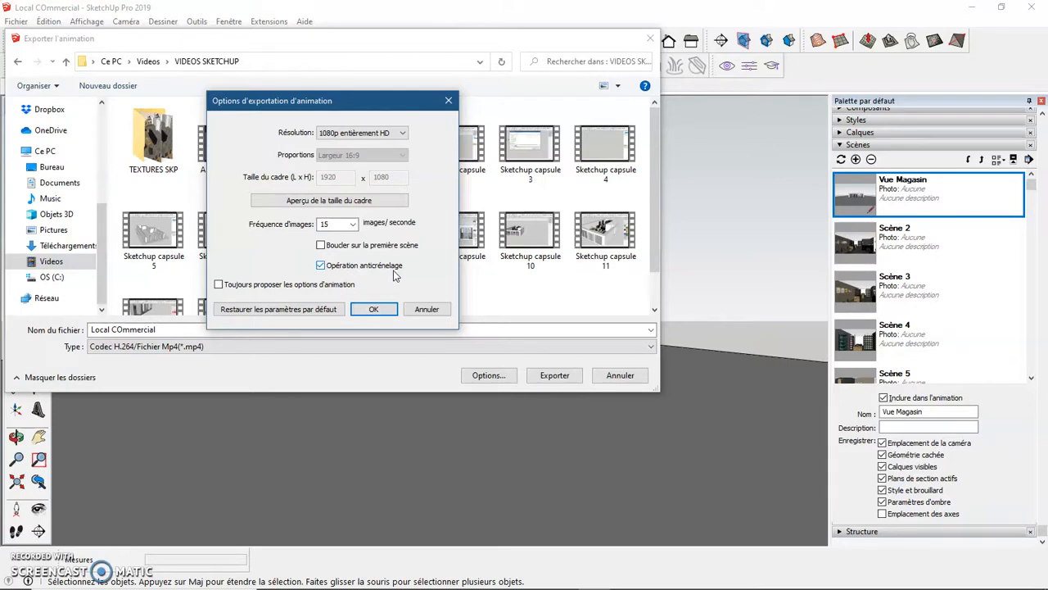
pyautogui.click(373, 309)
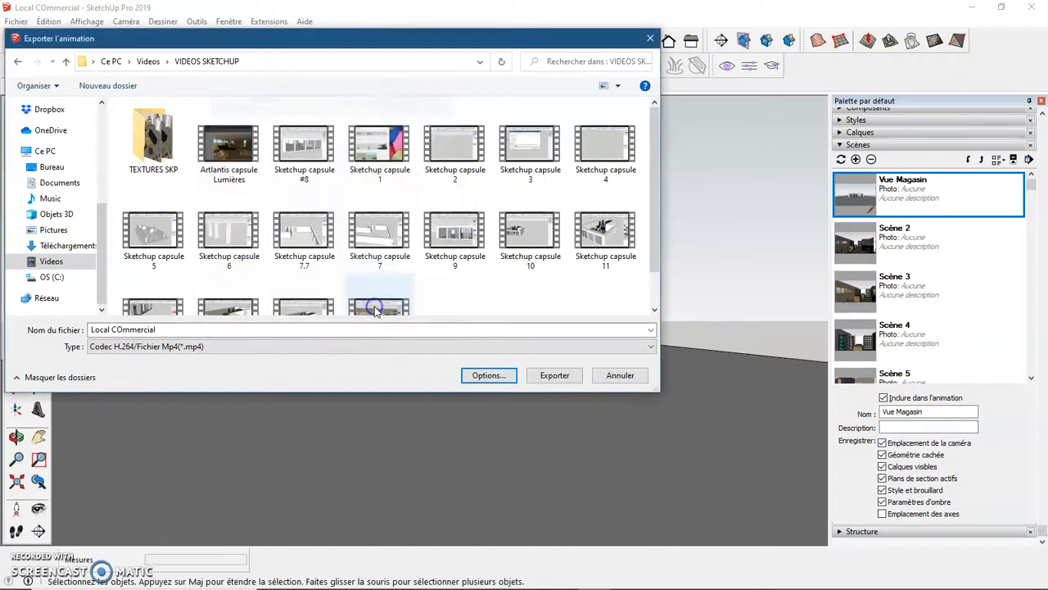
pyautogui.click(557, 375)
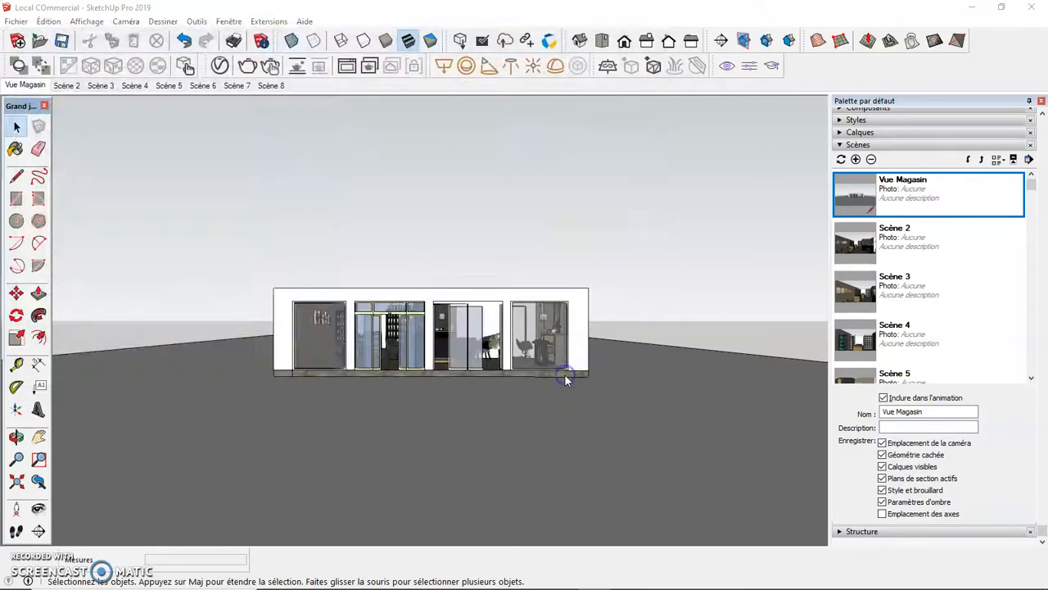